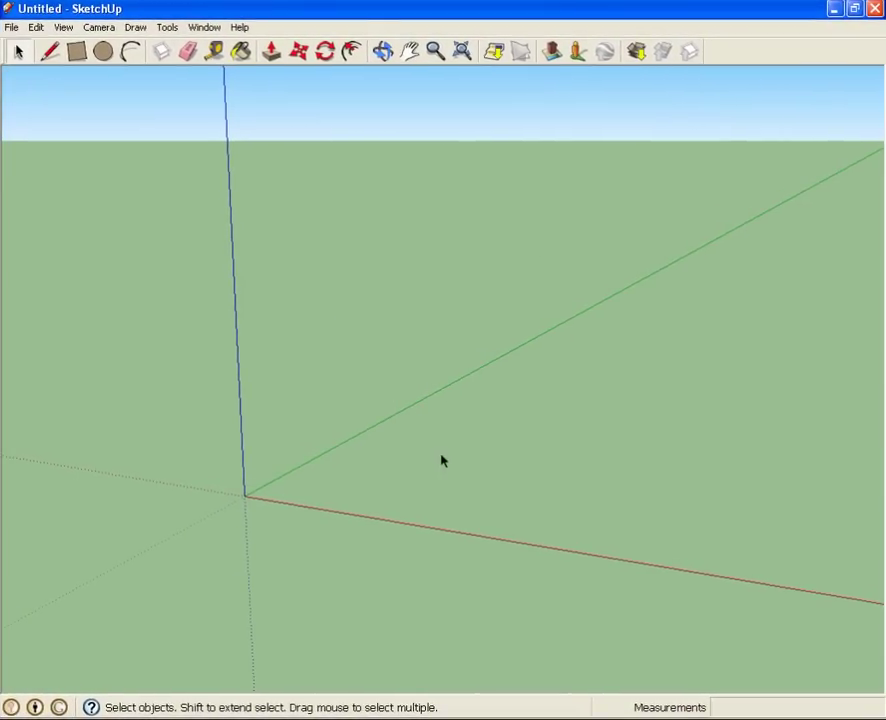
Orbit, zoom and pan the empty scene to frame the axes origin
middle_click_drag(443, 460, 465, 395)
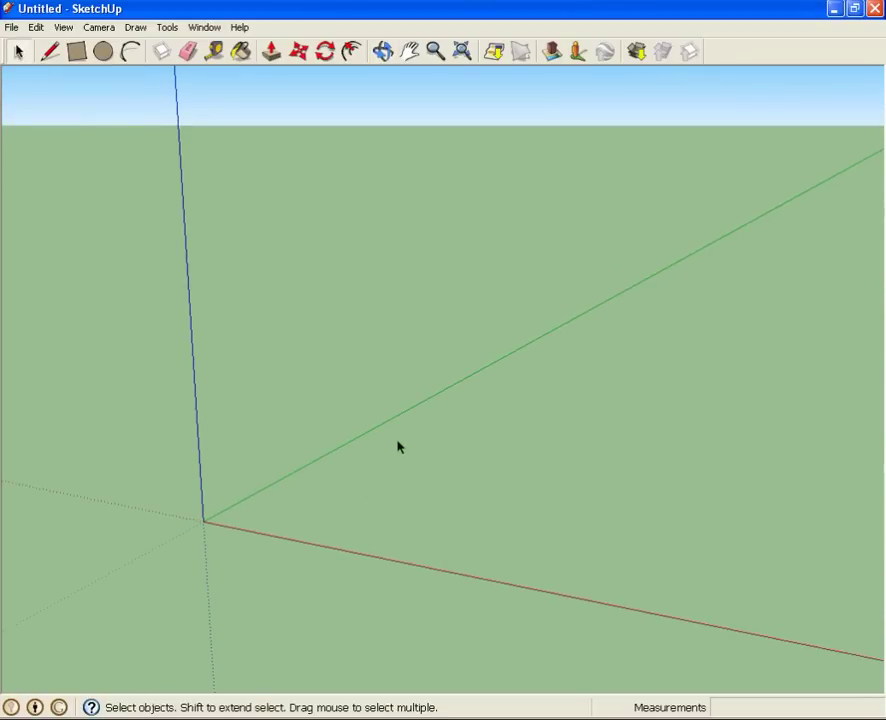
scroll(398, 447, "down", 3)
scroll(576, 448, "down", 3)
scroll(629, 473, "up", 3)
scroll(626, 468, "down", 2)
scroll(623, 466, "up", 4)
scroll(623, 466, "down", 2)
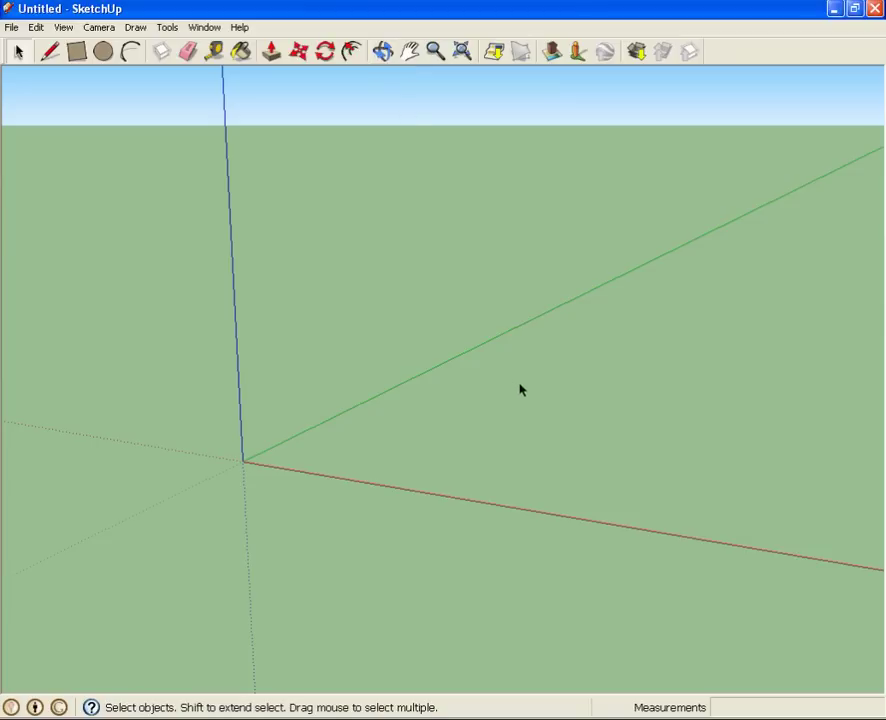
key("o")
left_click_drag(540, 405, 458, 418)
key("space")
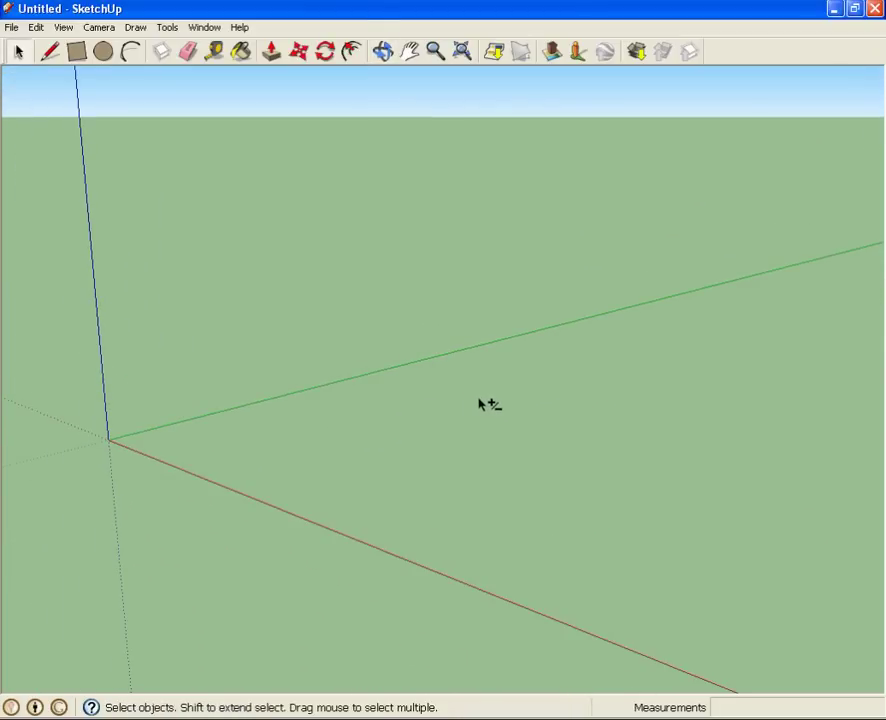
key("o")
left_click_drag(358, 439, 311, 461)
mouse_move(523, 420)
left_mouse_down("shift")
mouse_move(249, 467)
mouse_move(534, 402)
left_mouse_up("shift")
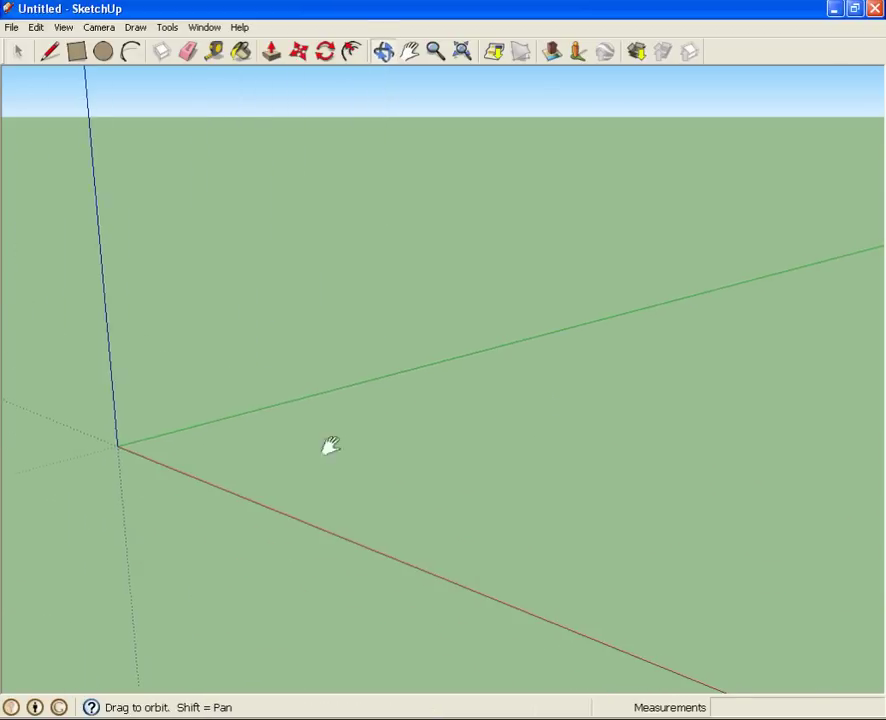
mouse_move(351, 448)
left_mouse_down("shift")
mouse_move(600, 438)
mouse_move(352, 438)
left_mouse_up("shift")
key("space")
middle_click_drag(427, 442, 453, 423, "shift")
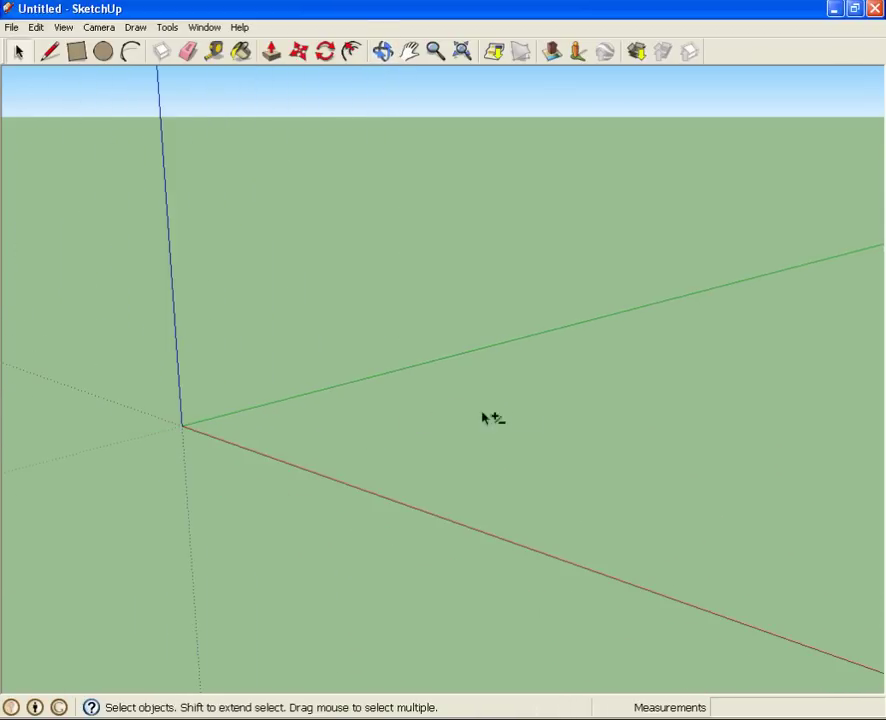
Draw 20' lines from the origin along the green and red axes, closing a square face
left_click(80, 52)
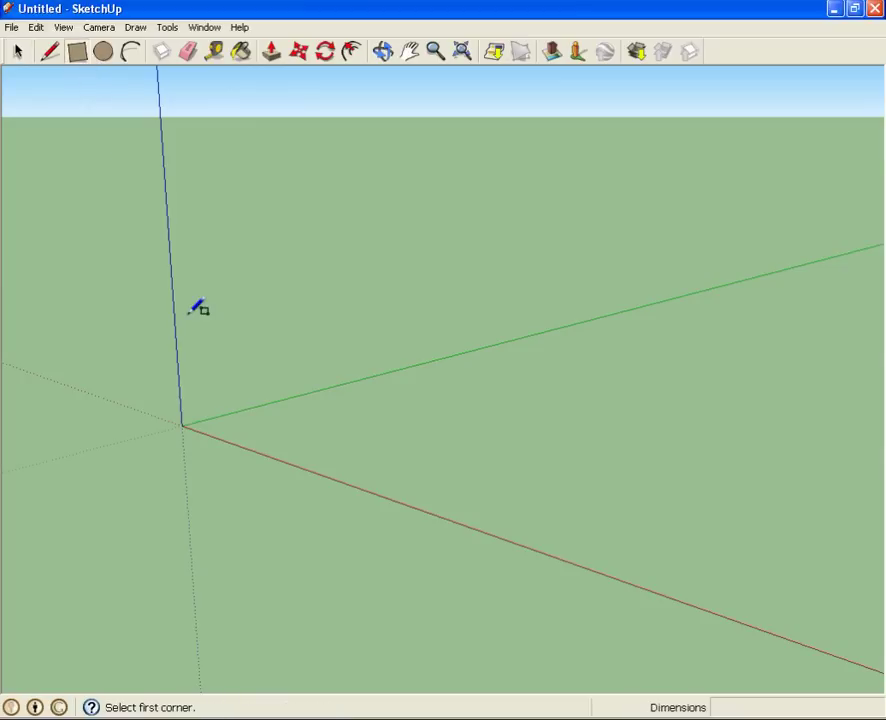
left_click(50, 52)
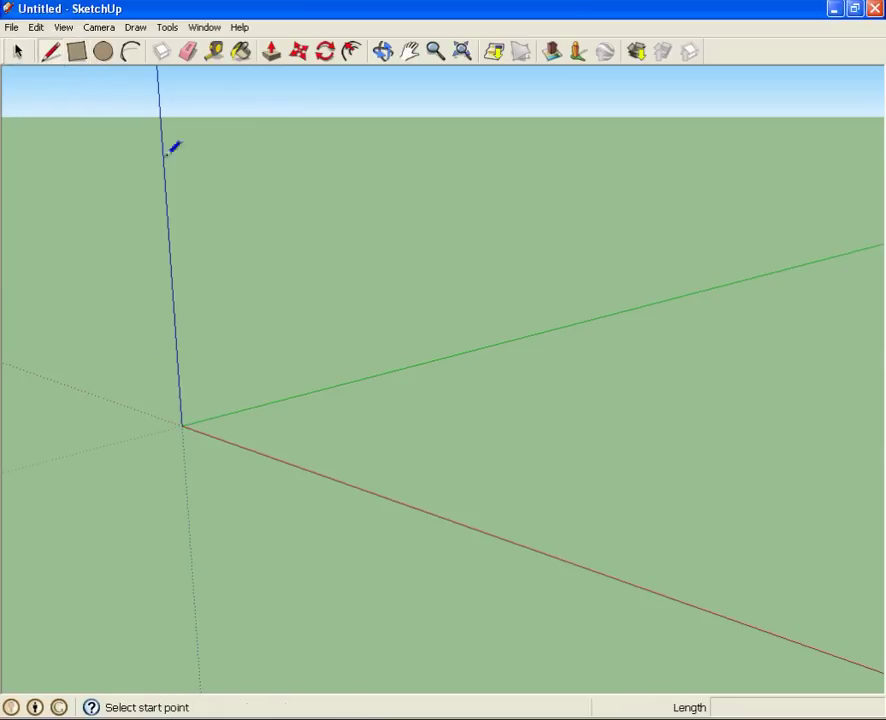
left_click(183, 424)
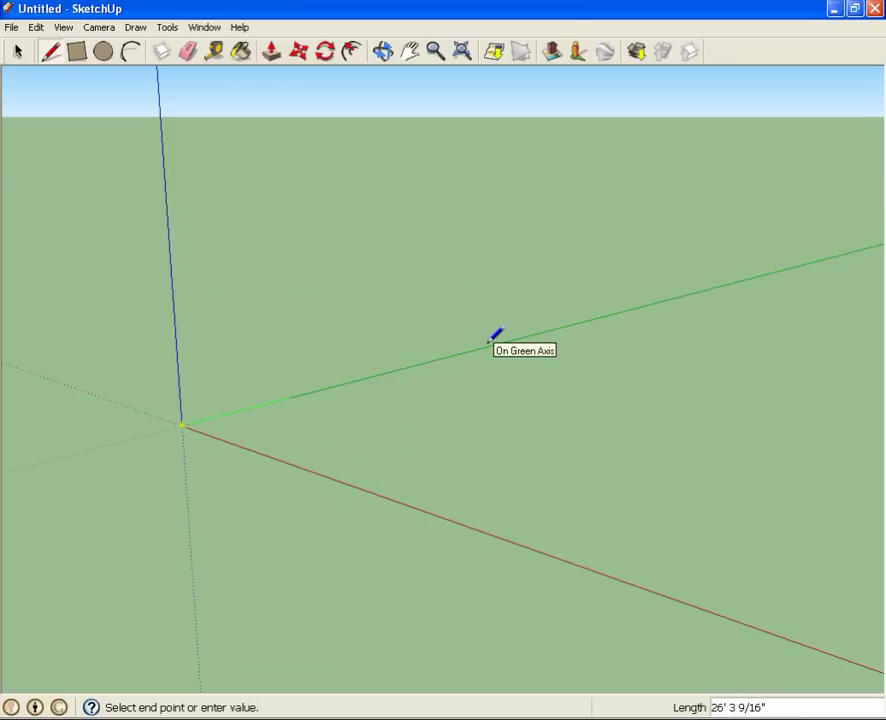
type("2")
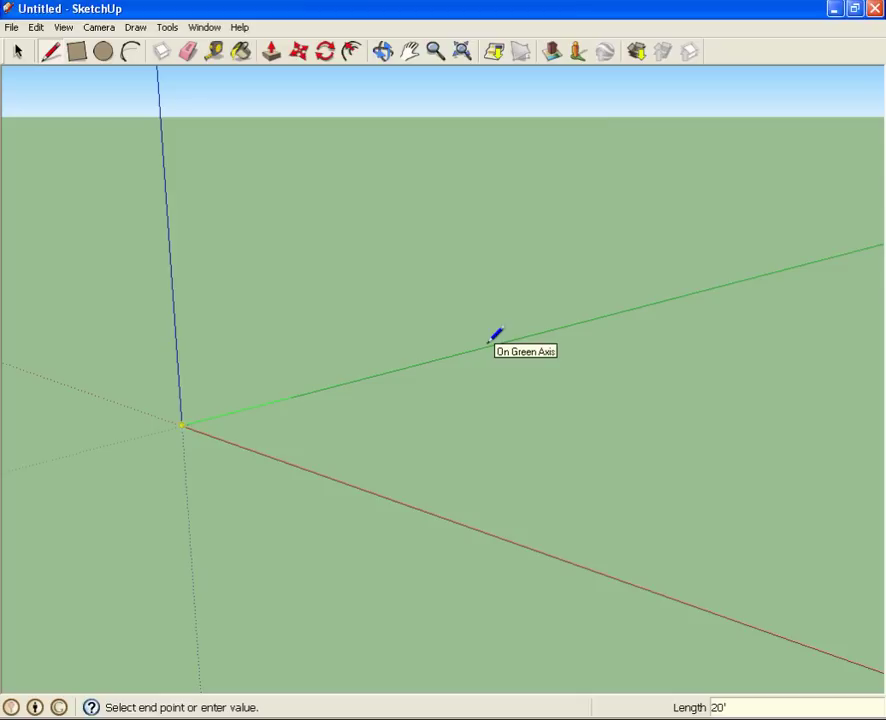
type("0'")
key("Return")
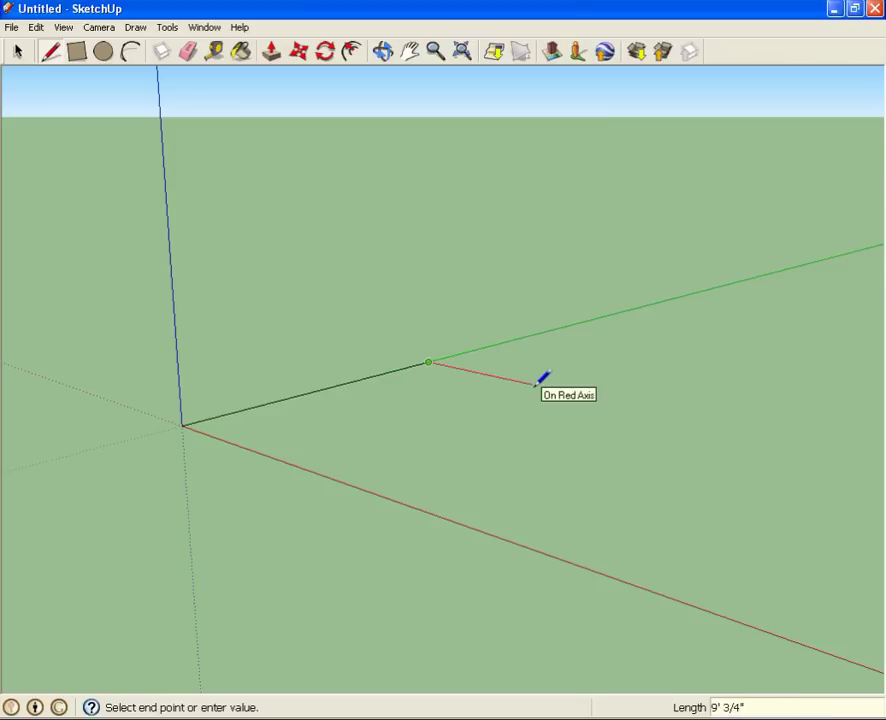
key("Return")
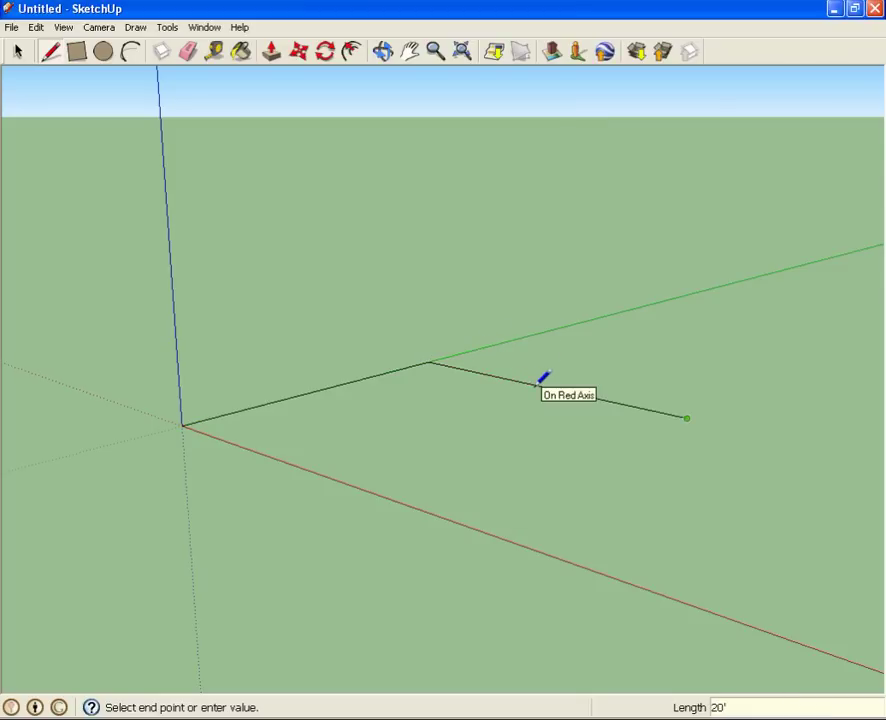
left_click(453, 520)
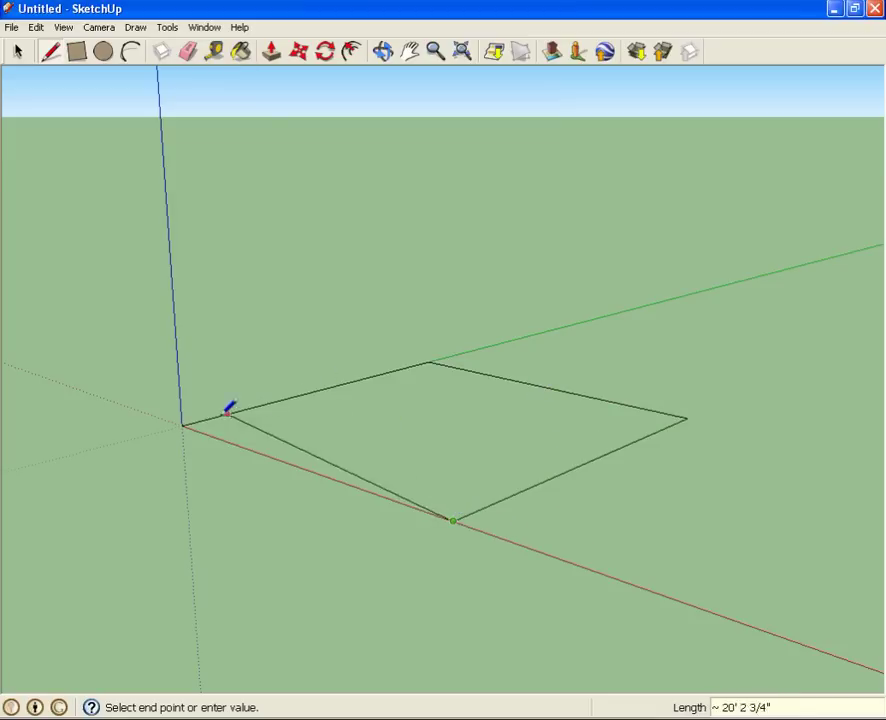
left_click(183, 424)
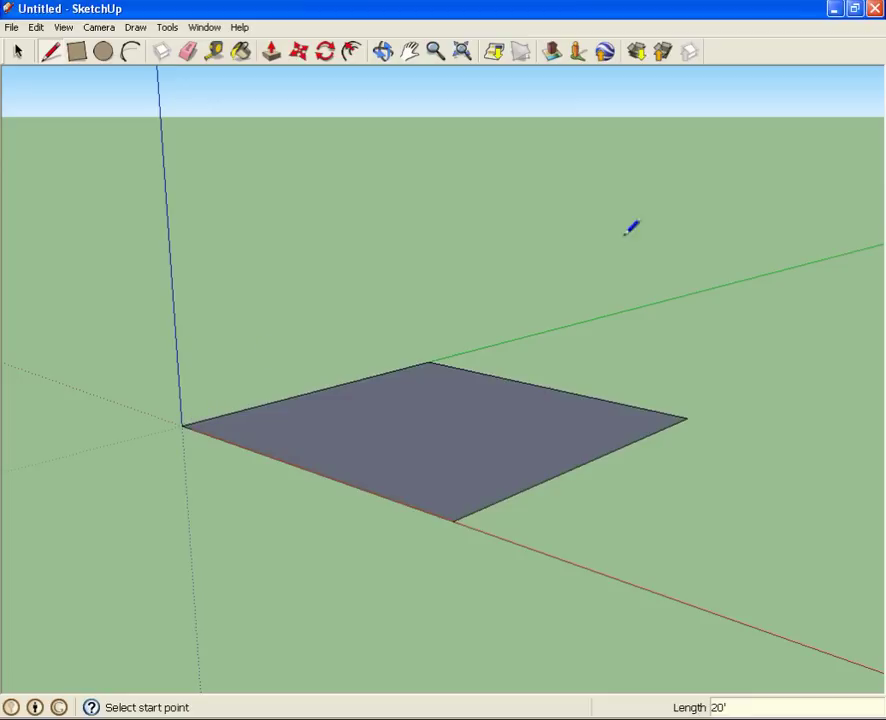
Offset the grey floor face's edges 3.5 inches inward
key("o")
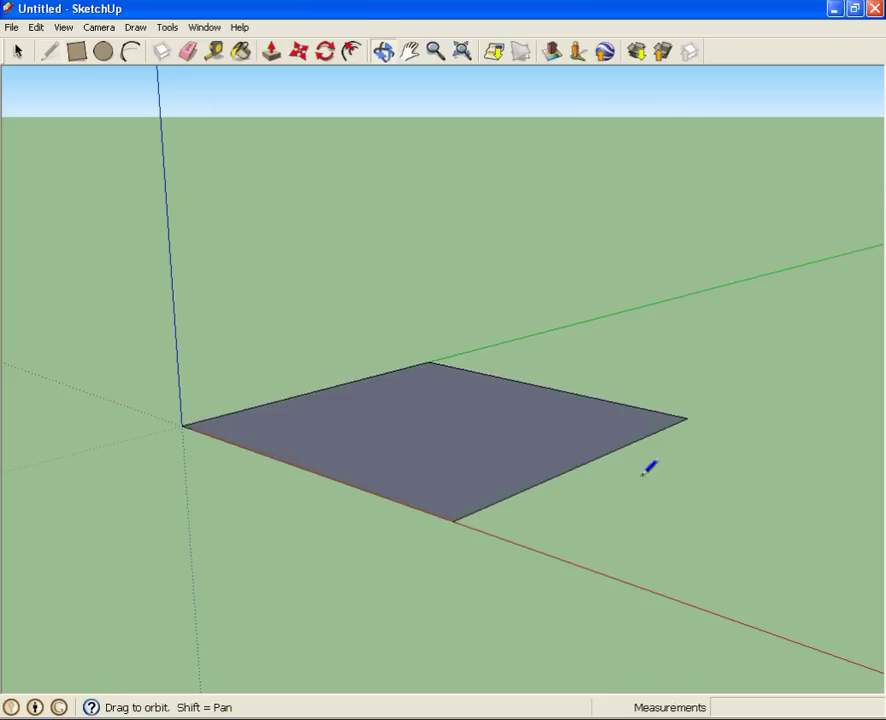
mouse_move(644, 481)
middle_mouse_down()
mouse_move(433, 506)
mouse_move(578, 467)
mouse_move(229, 481)
mouse_move(494, 512)
mouse_move(504, 500)
mouse_move(388, 475)
mouse_move(548, 449)
mouse_move(566, 458)
mouse_move(398, 465)
mouse_move(587, 498)
mouse_move(506, 540)
mouse_move(410, 503)
mouse_move(542, 490)
mouse_move(463, 487)
middle_mouse_up()
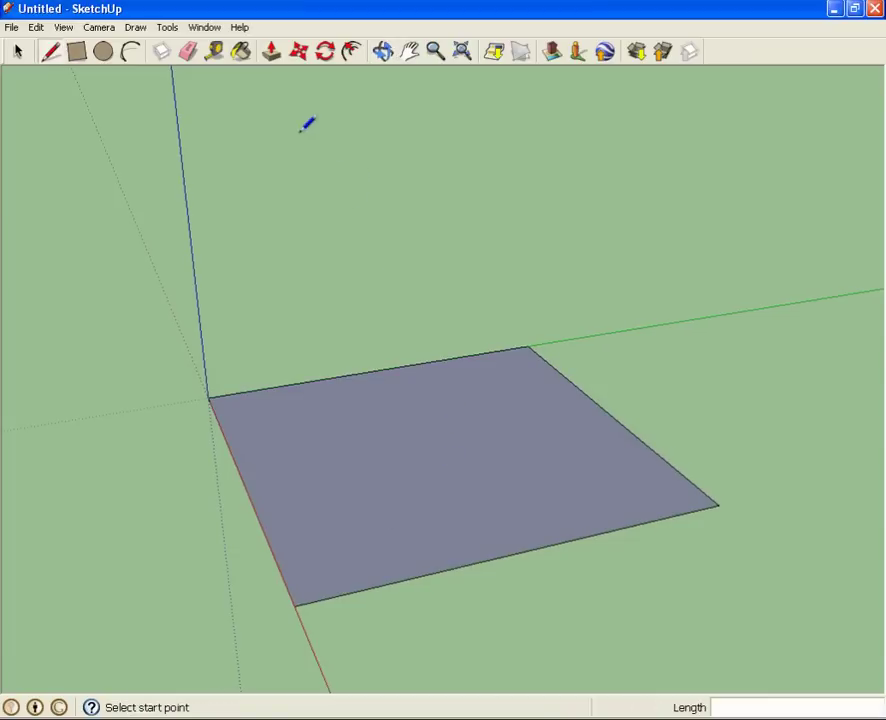
left_click(352, 54)
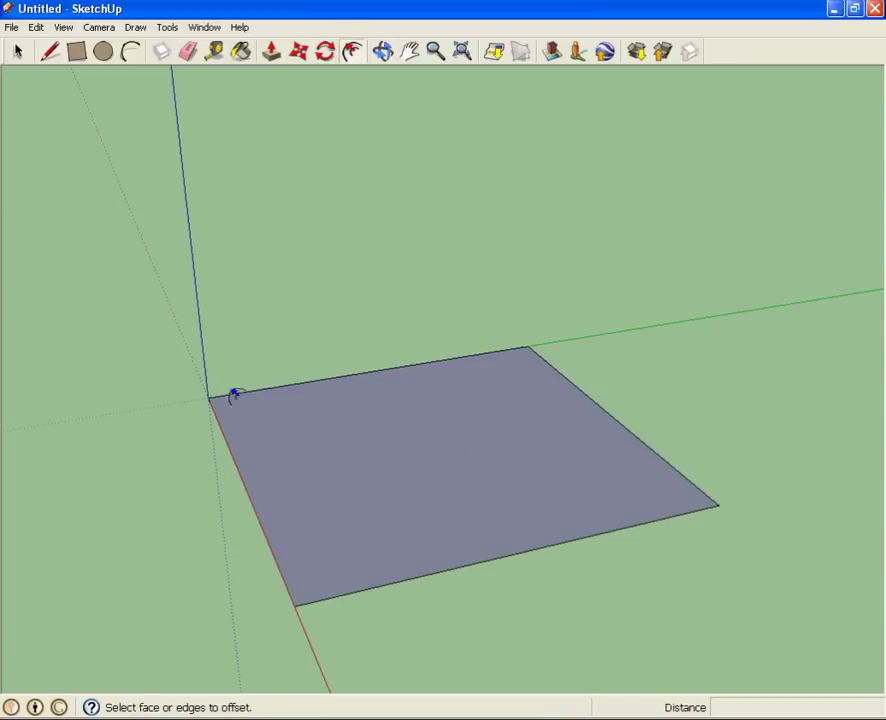
left_click(264, 510)
left_click(262, 507)
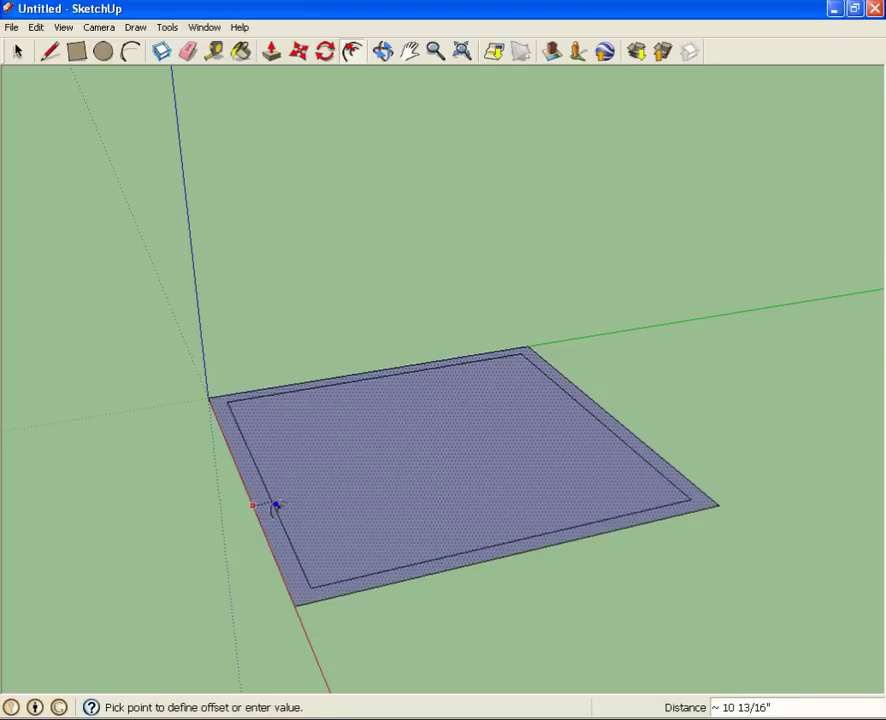
type("3.5")
key("Return")
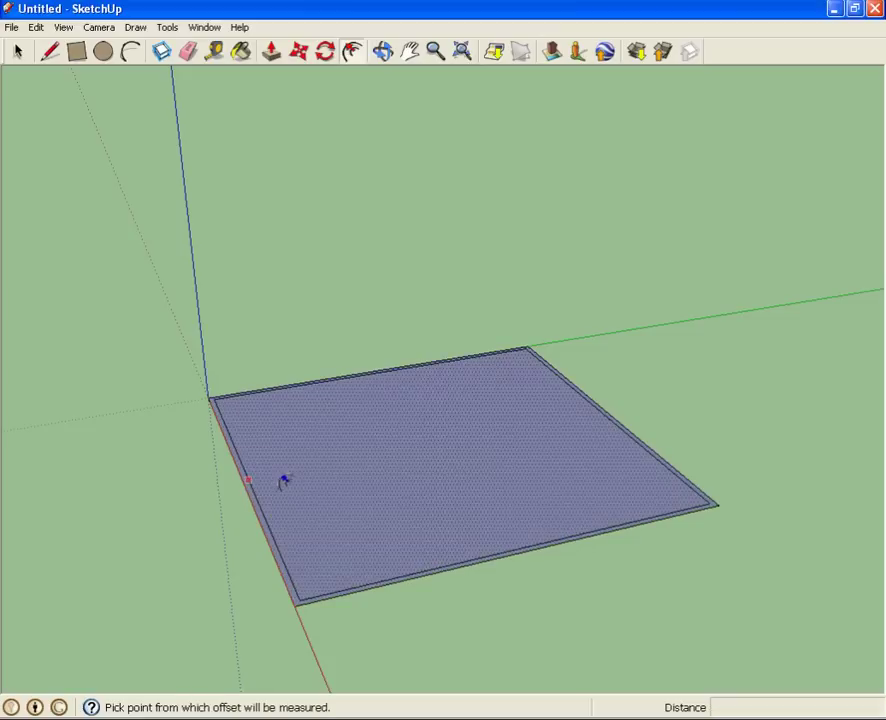
Erase the inner face, leaving only the 3.5-inch outline ring
left_click(20, 53)
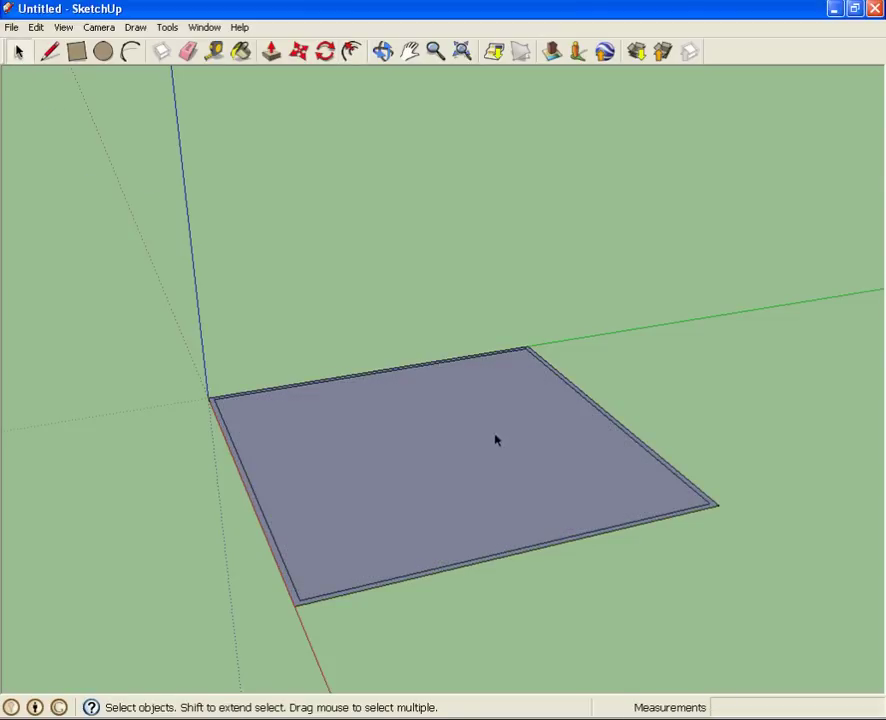
left_click(403, 446)
right_click(403, 446)
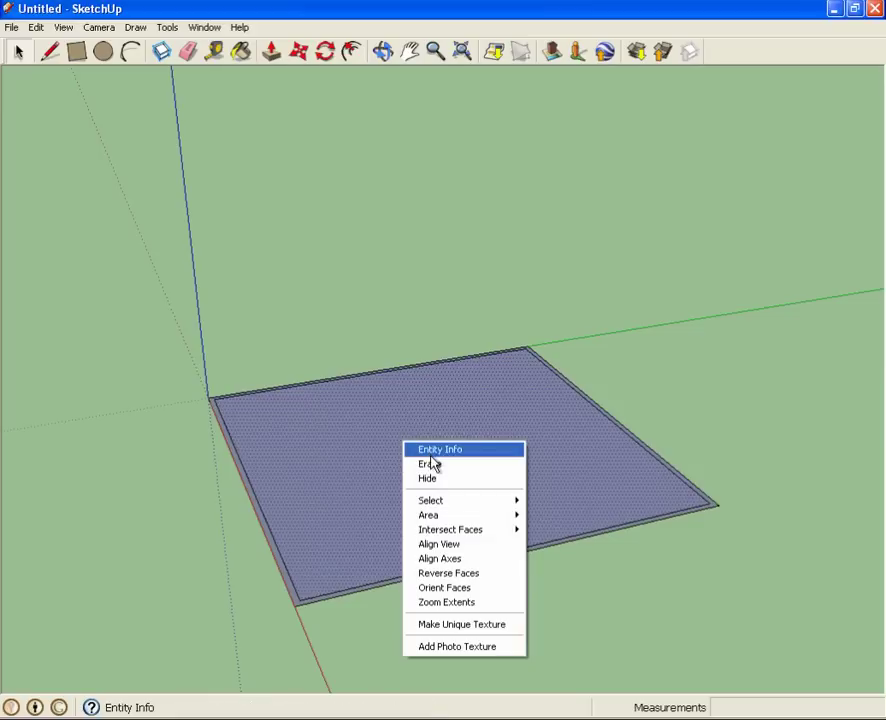
left_click(431, 453)
left_click(188, 47)
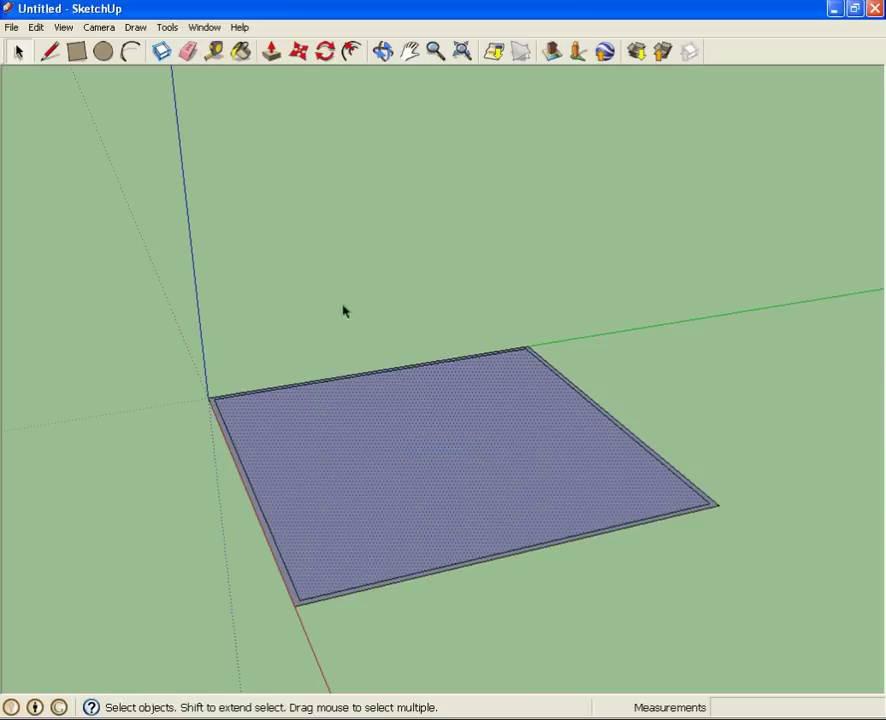
right_click(397, 426)
left_click(437, 441)
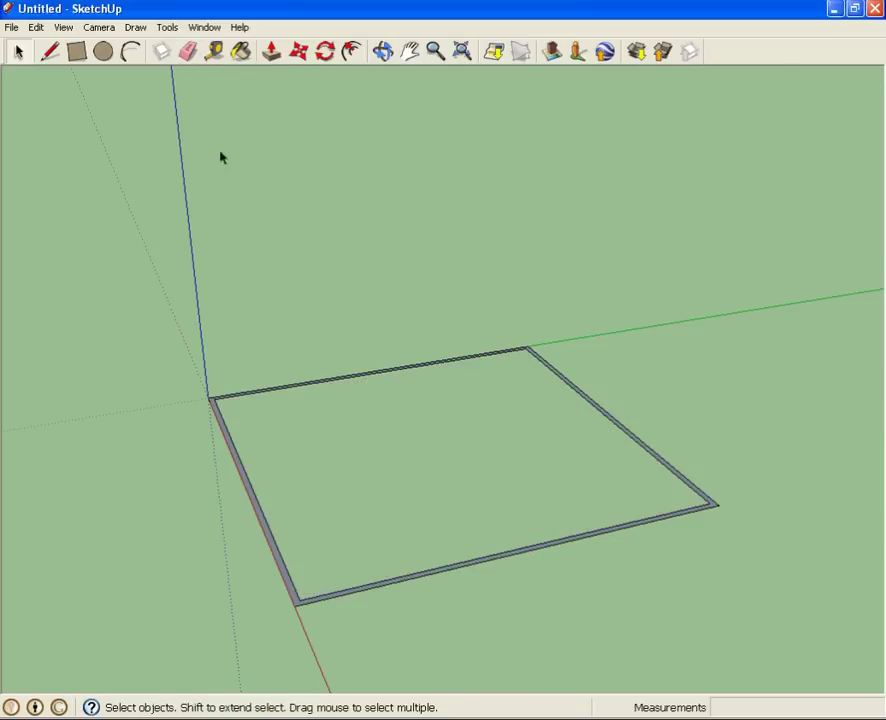
left_click(272, 55)
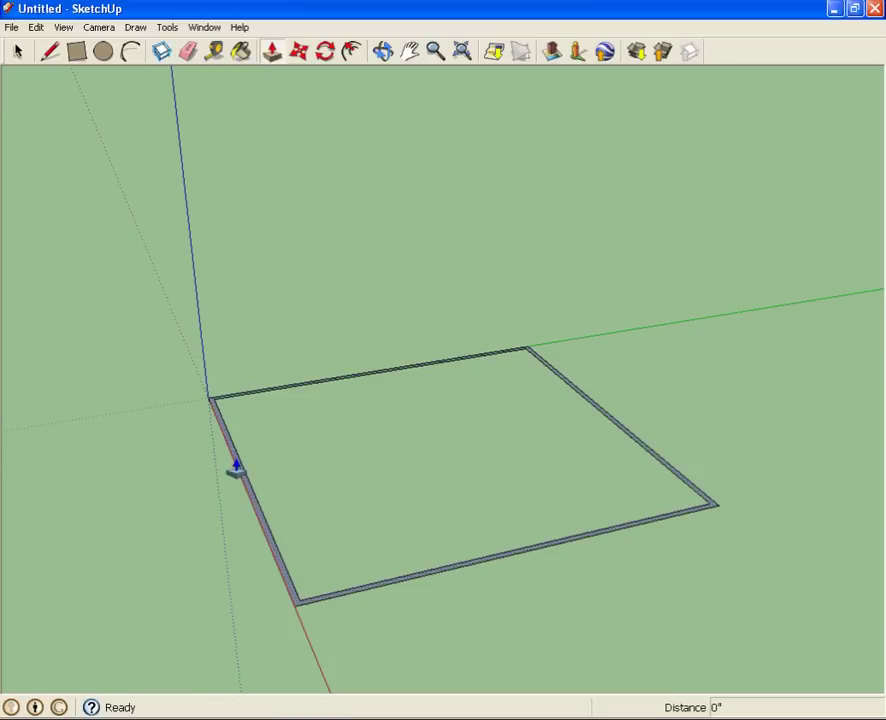
Push/pull the 3.5-inch outline ring up 8 feet to form the walls
left_click_drag(236, 466, 248, 341)
type("8")
key("Return")
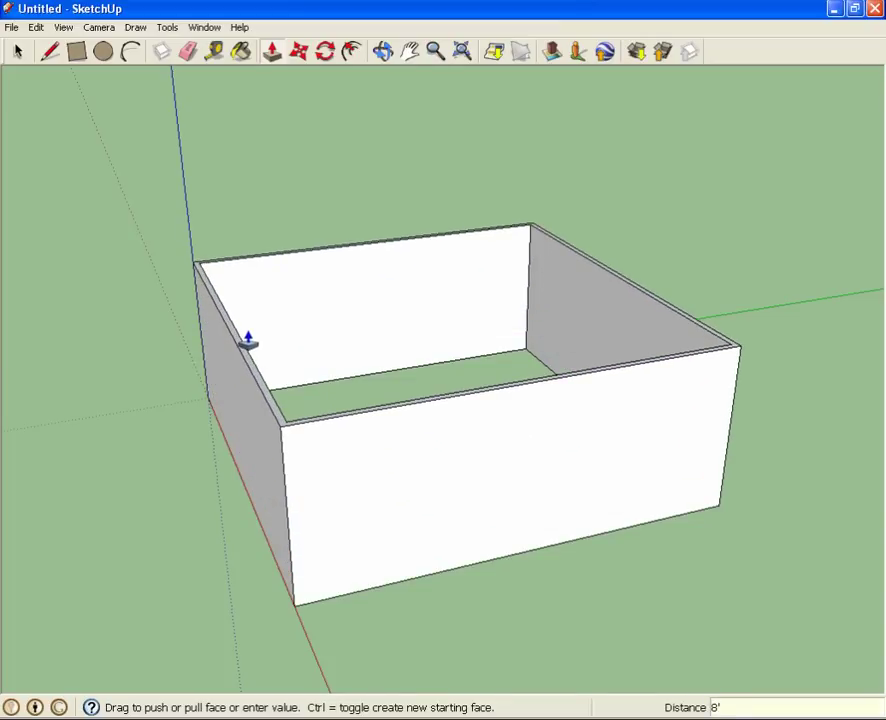
left_click(18, 51)
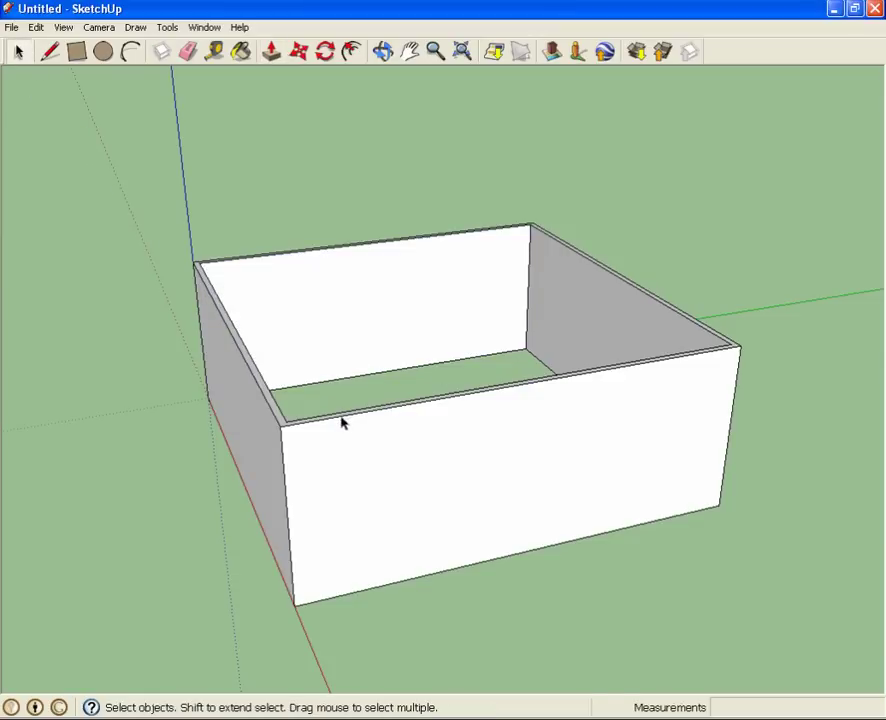
Draw a door rectangle on the front wall starting from its bottom edge
middle_click_drag(341, 423, 176, 231)
left_click(76, 51)
left_click(260, 585)
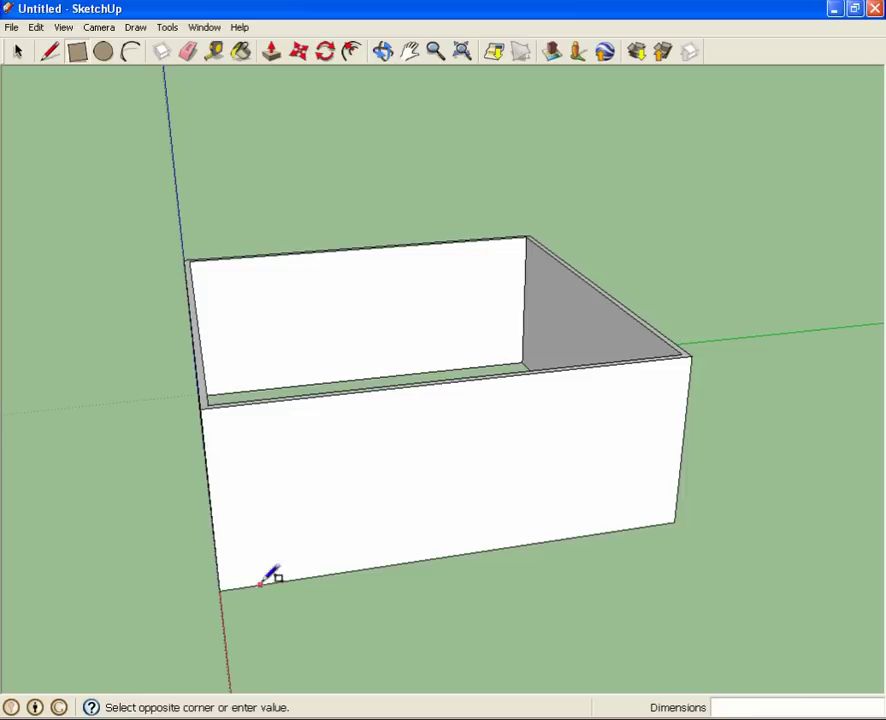
left_click(335, 432)
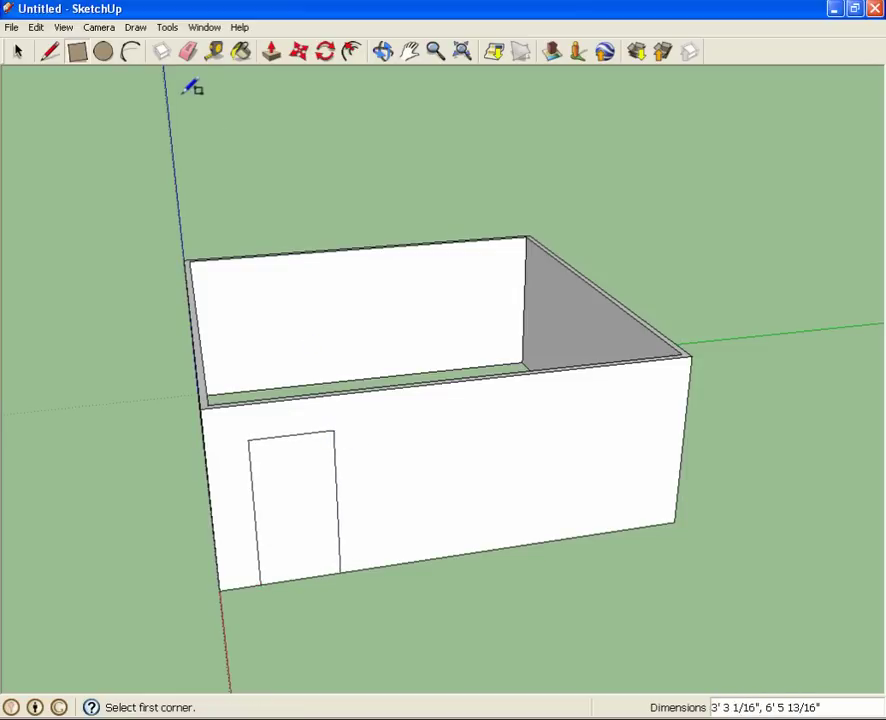
Push the door face through the wall and orbit to check the doorway
left_click(271, 51)
left_click(310, 474)
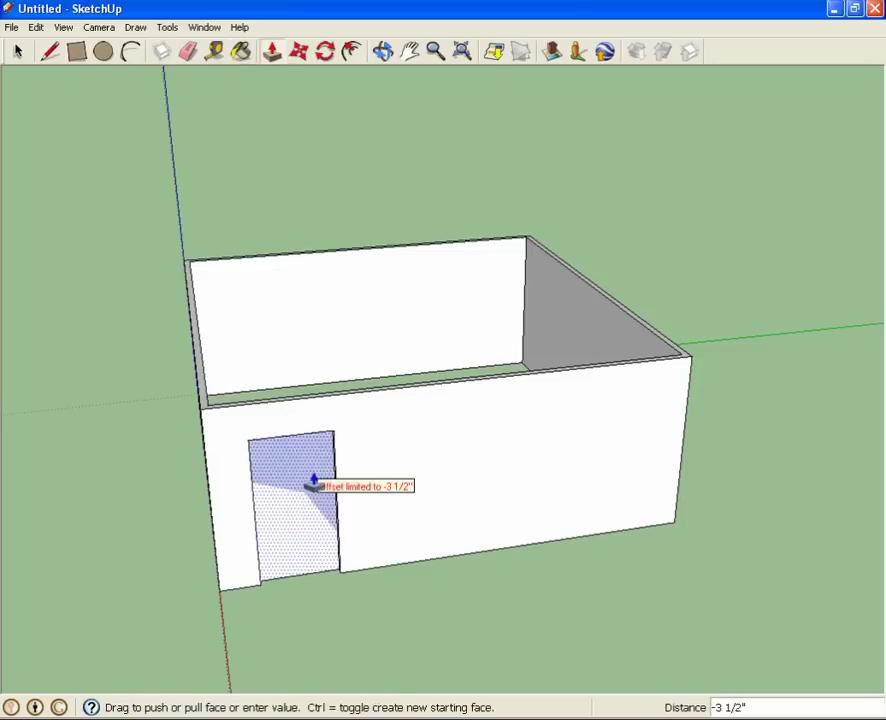
left_click(320, 480)
middle_click_drag(307, 485, 448, 488)
key("space")
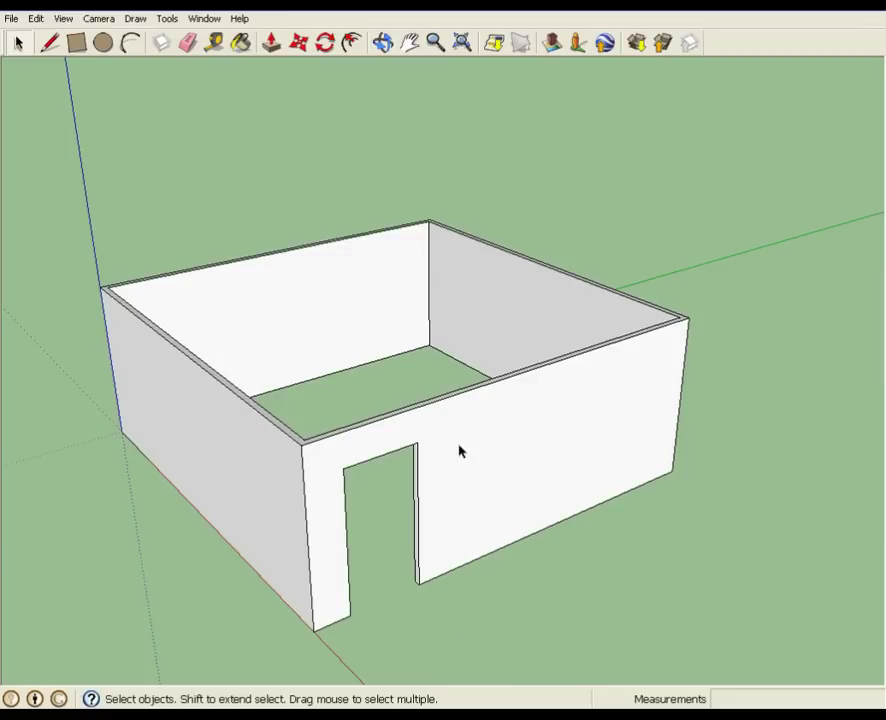
middle_click_drag(633, 421, 454, 247)
left_click(215, 45)
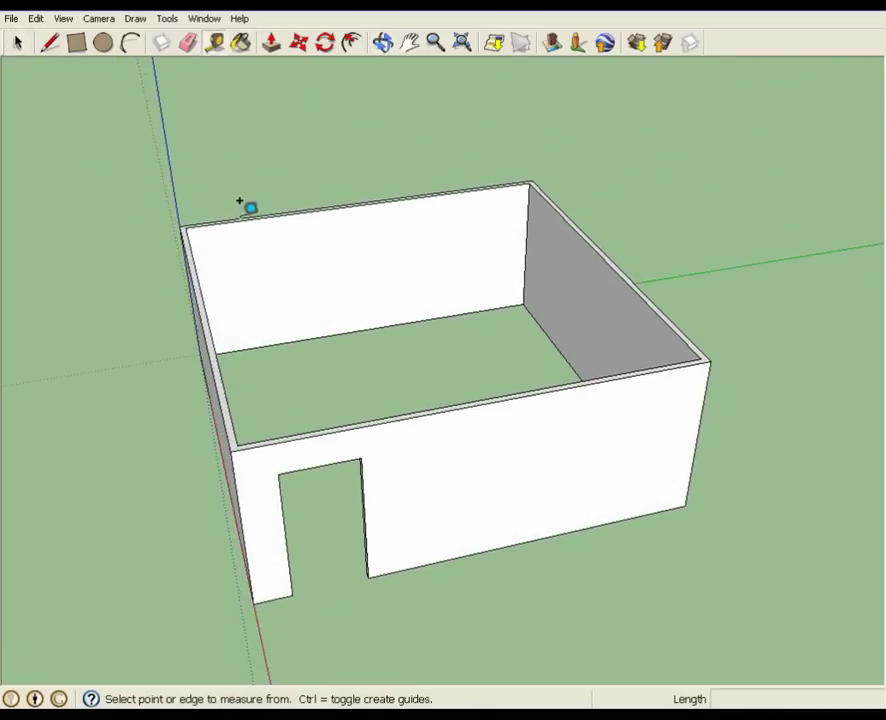
left_click(254, 601)
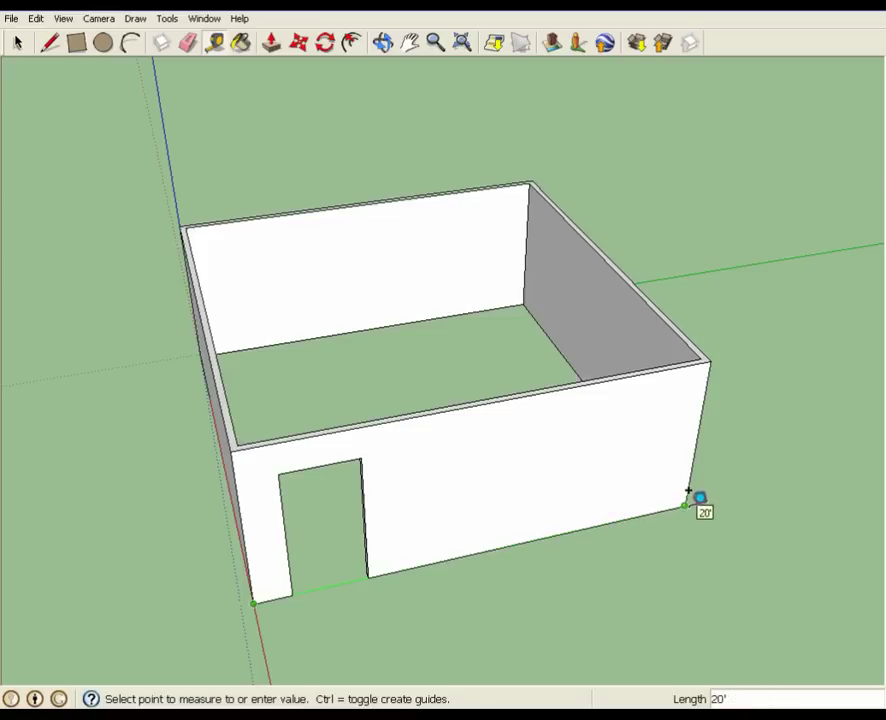
left_click(580, 582)
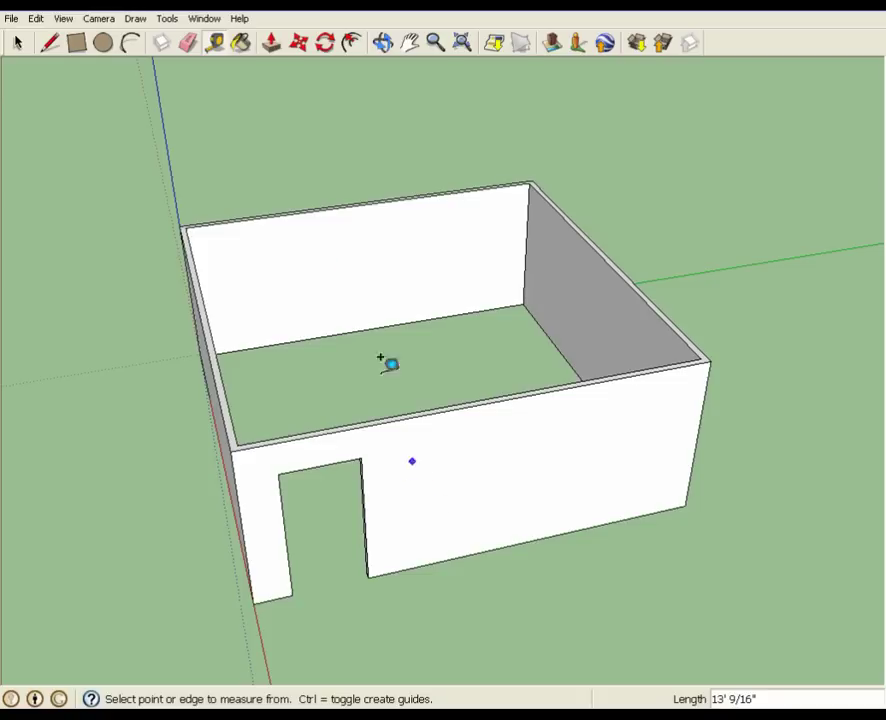
left_click(18, 42)
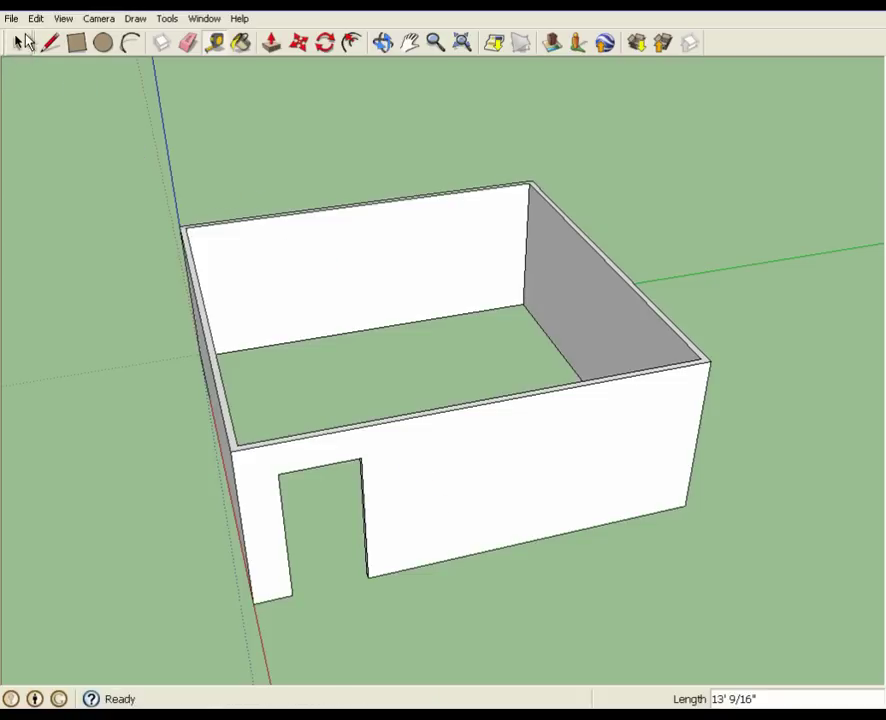
middle_click_drag(351, 370, 420, 370)
Search 3D Warehouse for 'lcd television' and load the LG LH 3010 TV model into the drawing
left_click(11, 18)
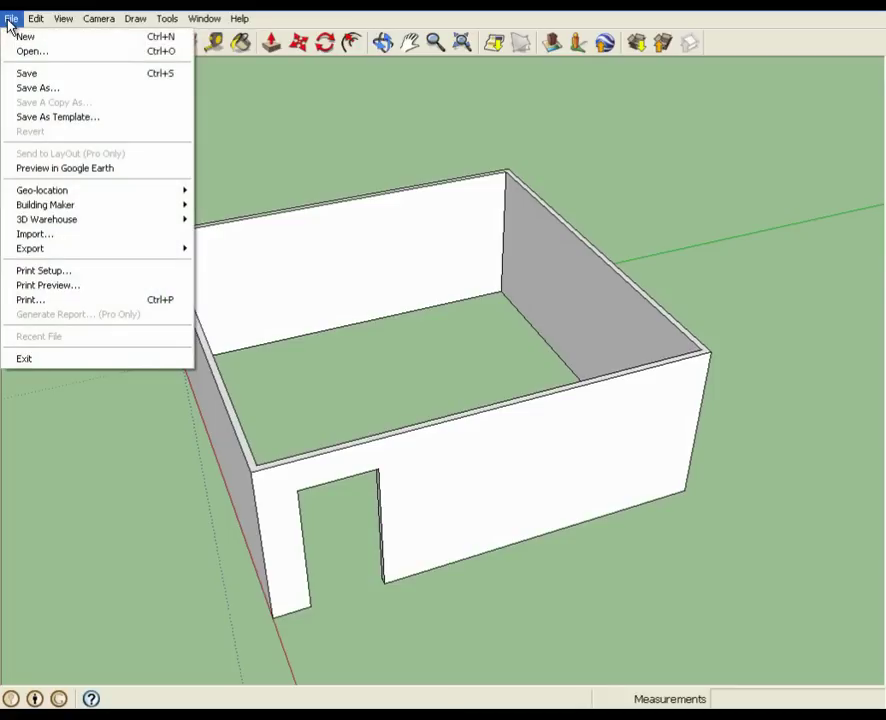
mouse_move(138, 218)
left_click(236, 220)
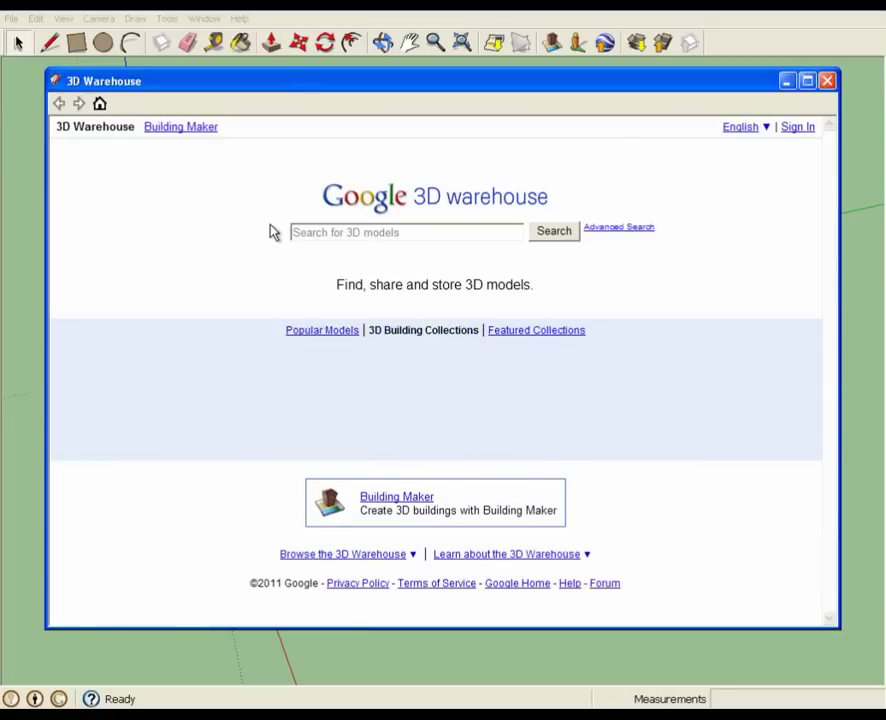
left_click(374, 233)
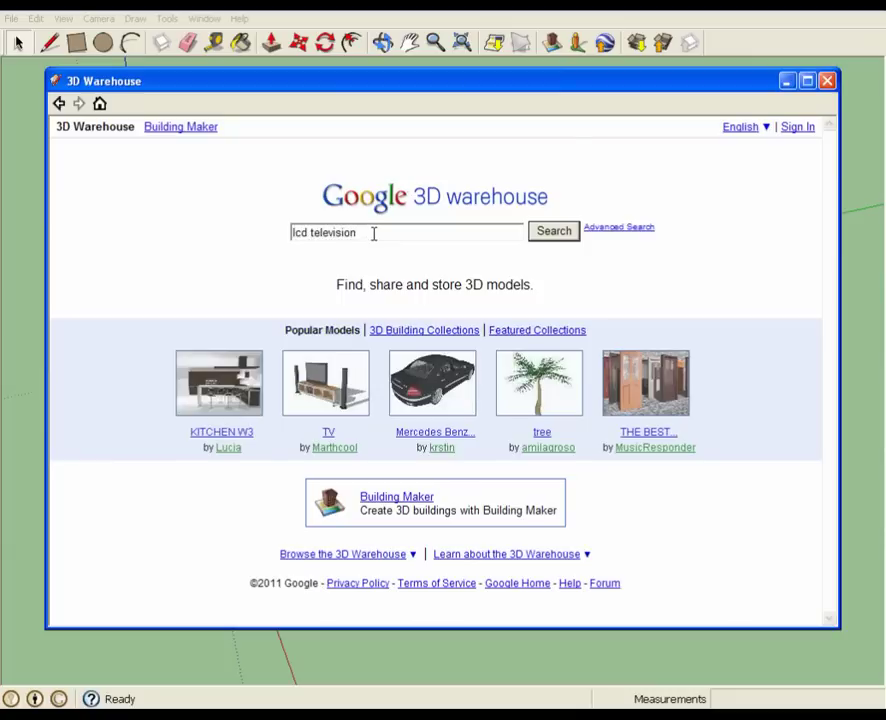
key("Return")
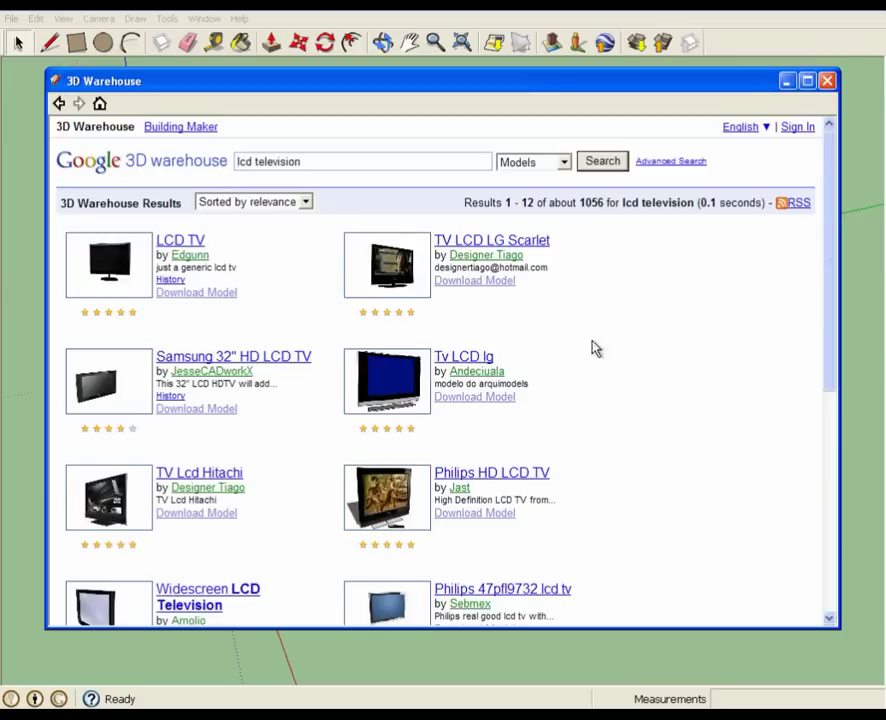
scroll(300, 356, "down", 3)
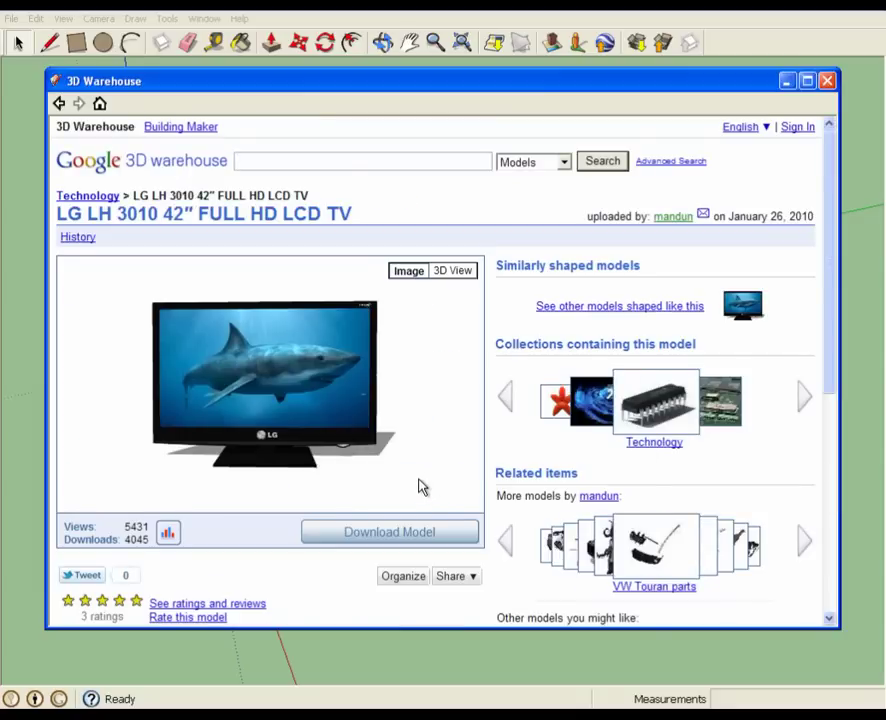
left_click(394, 534)
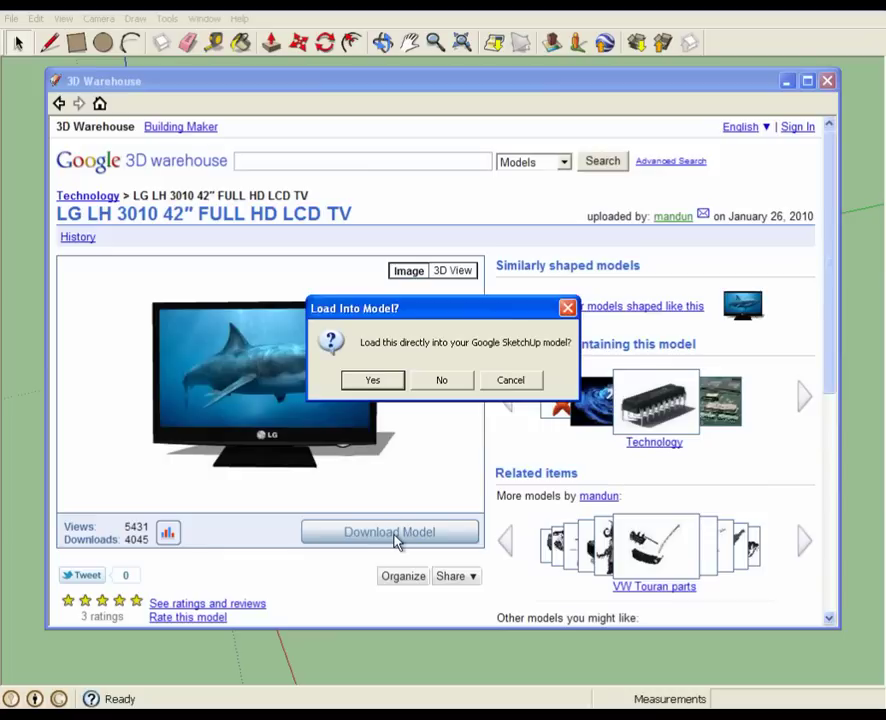
left_click(373, 383)
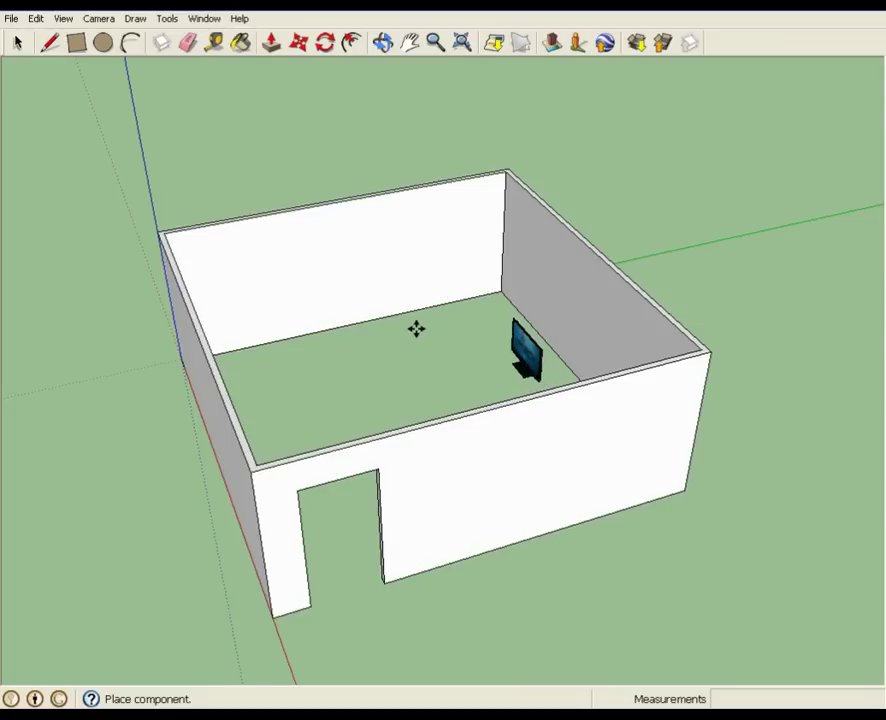
Drop the LG TV onto the room's floor near the back wall
scroll(421, 330, "up", 3)
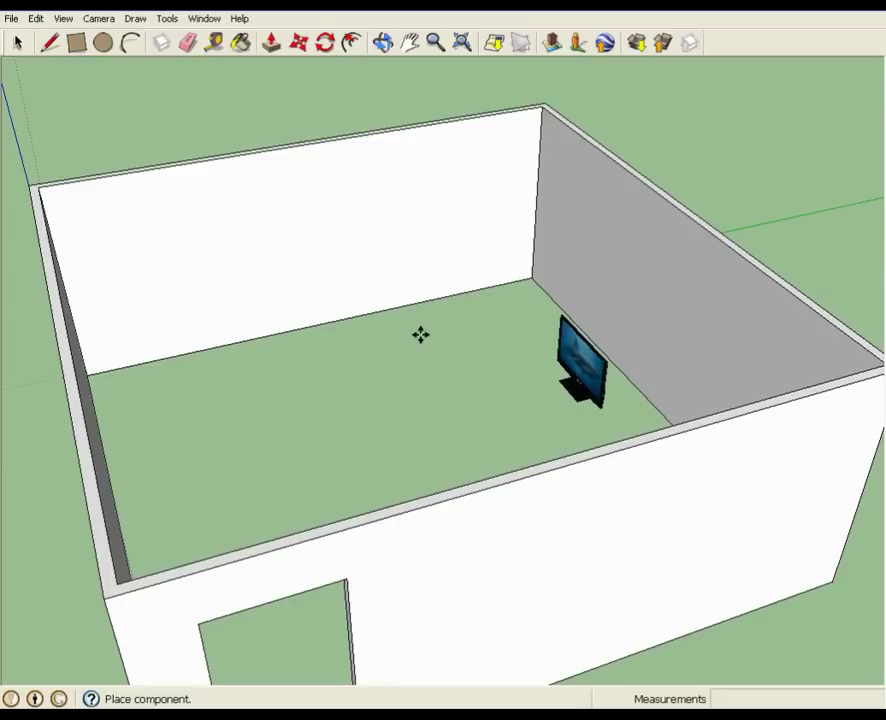
left_click(421, 335)
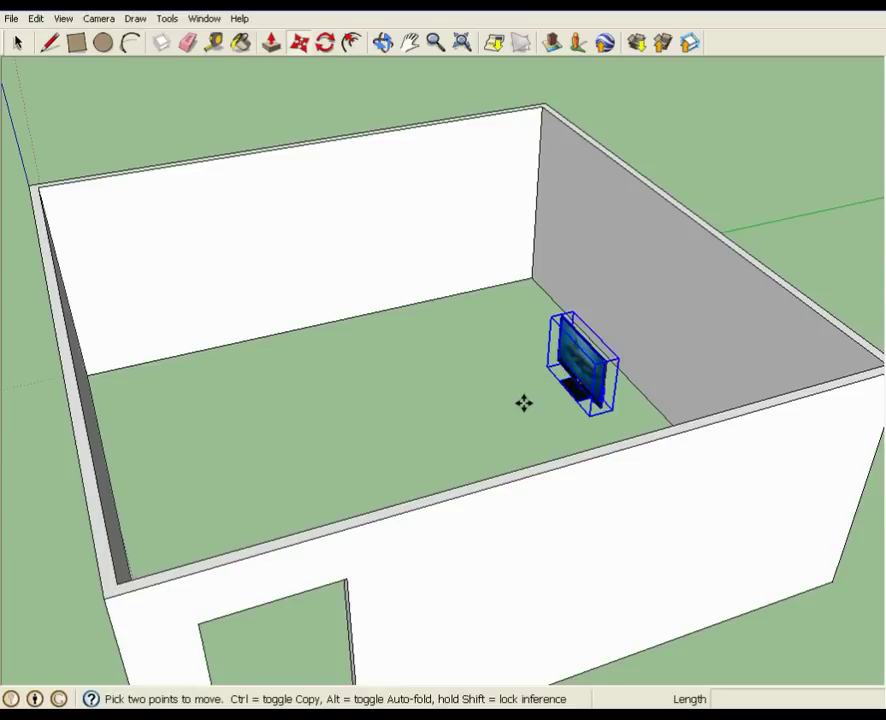
middle_click_drag(527, 404, 611, 436)
scroll(584, 406, "up", 5)
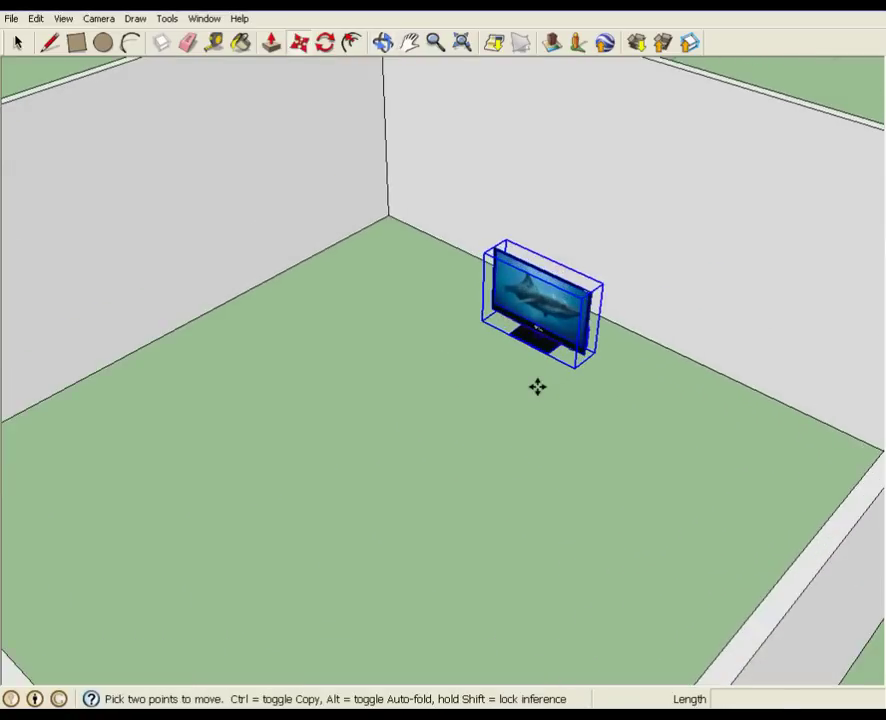
scroll(530, 395, "up", 2)
scroll(552, 348, "up", 2)
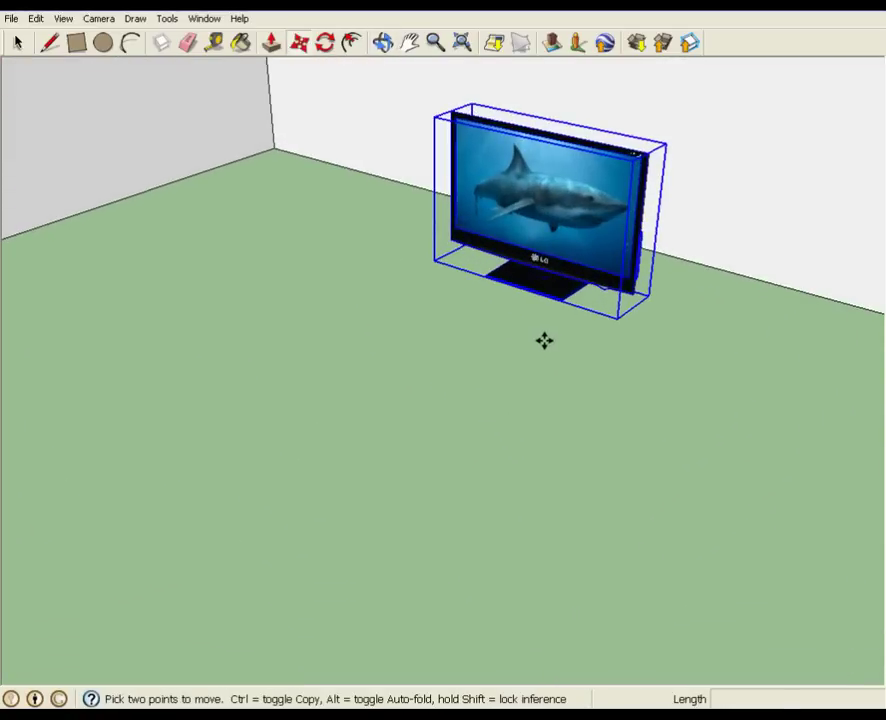
Orbit and zoom in to inspect the TV standing before the back wall
mouse_move(514, 371)
middle_mouse_down()
mouse_move(530, 312)
mouse_move(536, 463)
middle_mouse_up()
scroll(540, 440, "up", 2)
scroll(540, 440, "up", 4)
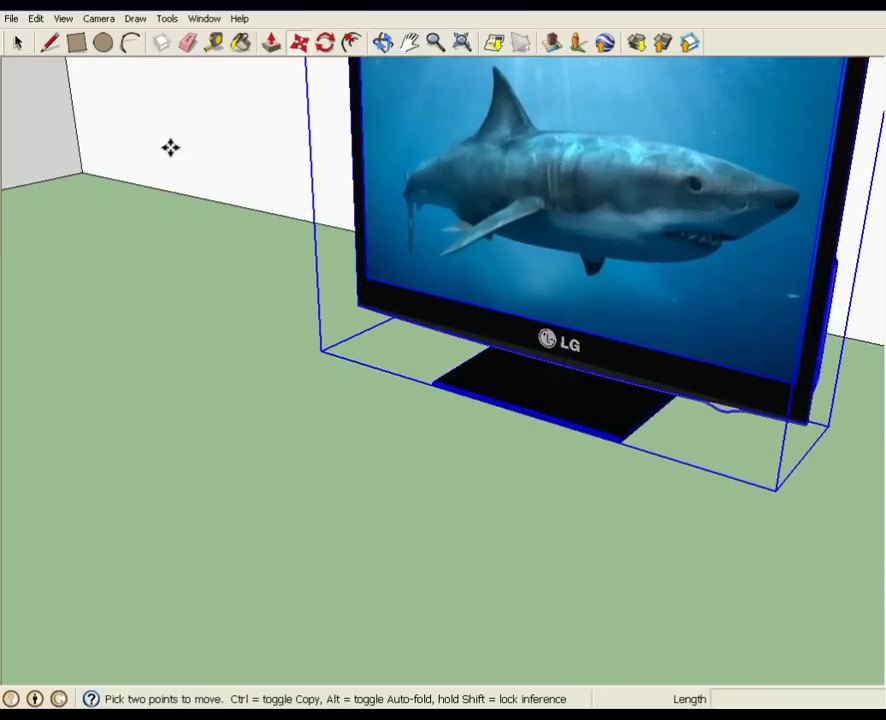
left_click(19, 44)
scroll(565, 393, "down", 6)
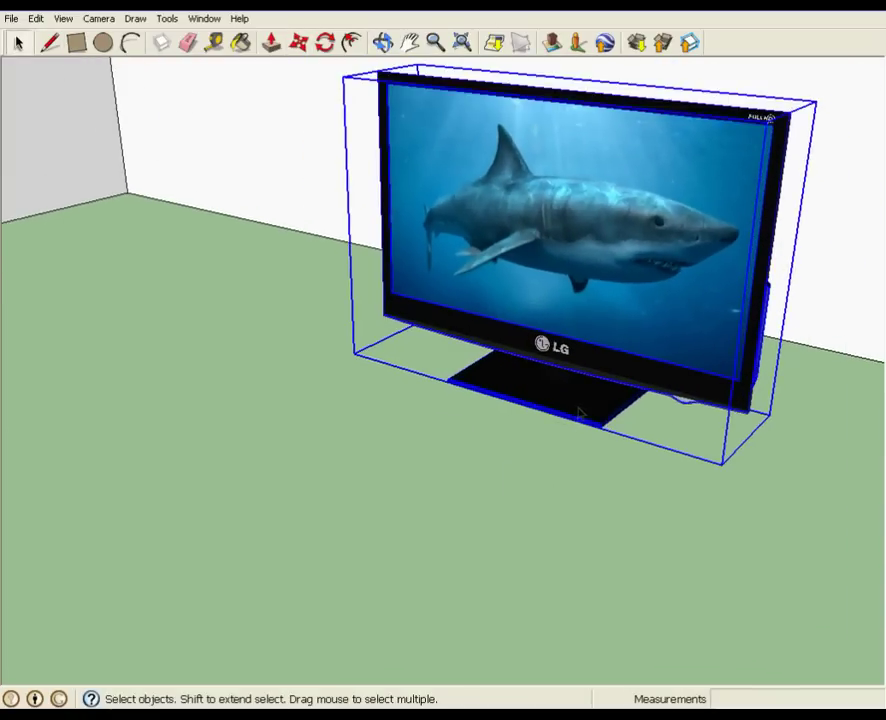
middle_click_drag(565, 393, 566, 458)
scroll(643, 401, "up", 1)
scroll(604, 428, "up", 2)
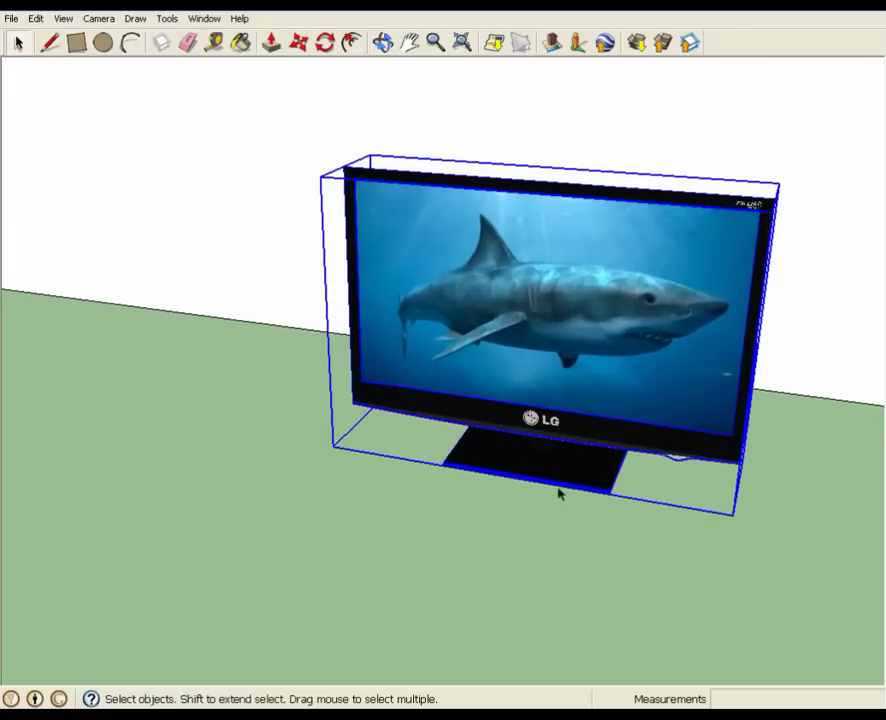
Edit the TV component, select its stand and delete it
double_click(648, 373)
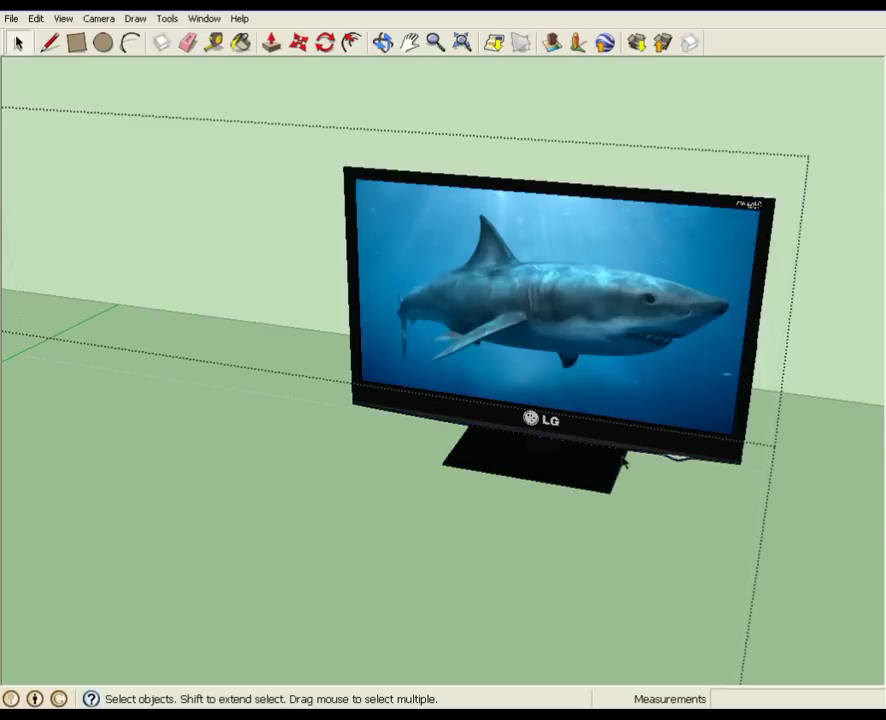
middle_click_drag(624, 462, 570, 401)
scroll(573, 484, "up", 4)
left_click(628, 478)
middle_click_drag(611, 503, 670, 500)
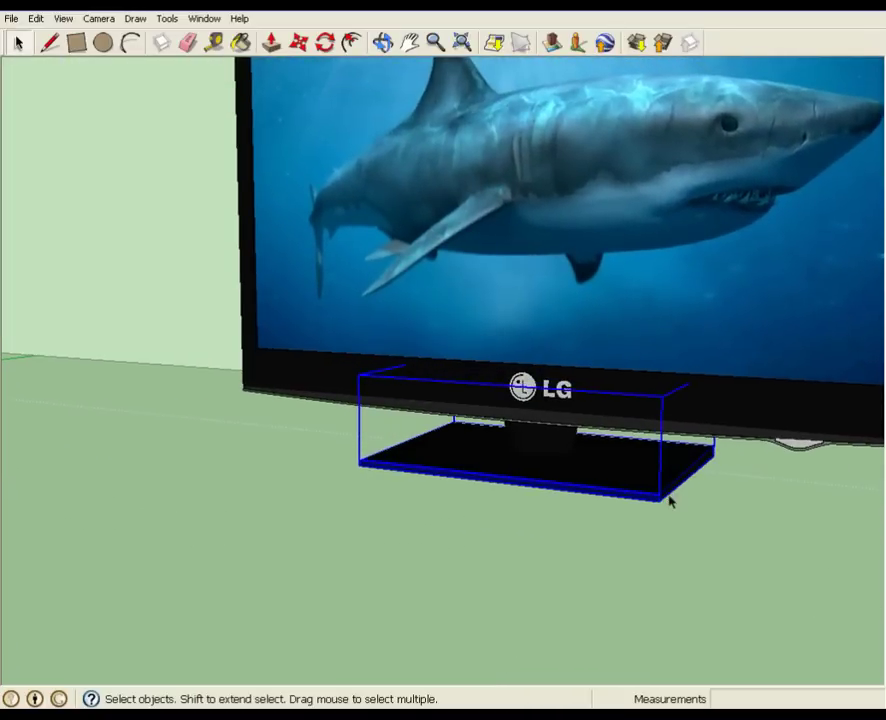
key("Delete")
Orbit around the stand-less TV to check it against the wall and floor
middle_click_drag(748, 498, 371, 364)
scroll(371, 364, "up", 5)
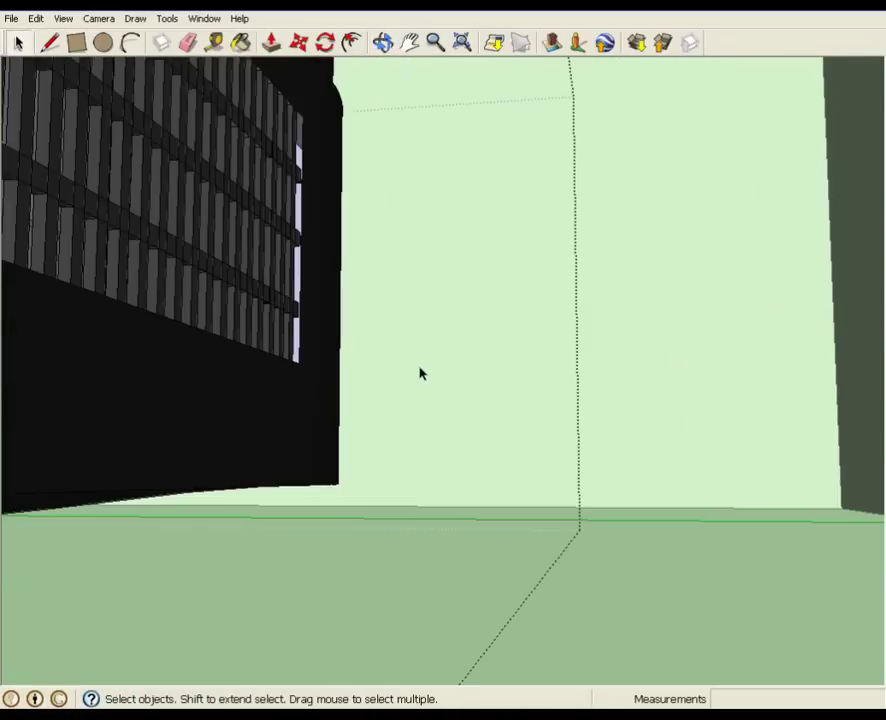
scroll(432, 375, "down", 3)
middle_click_drag(436, 376, 248, 425)
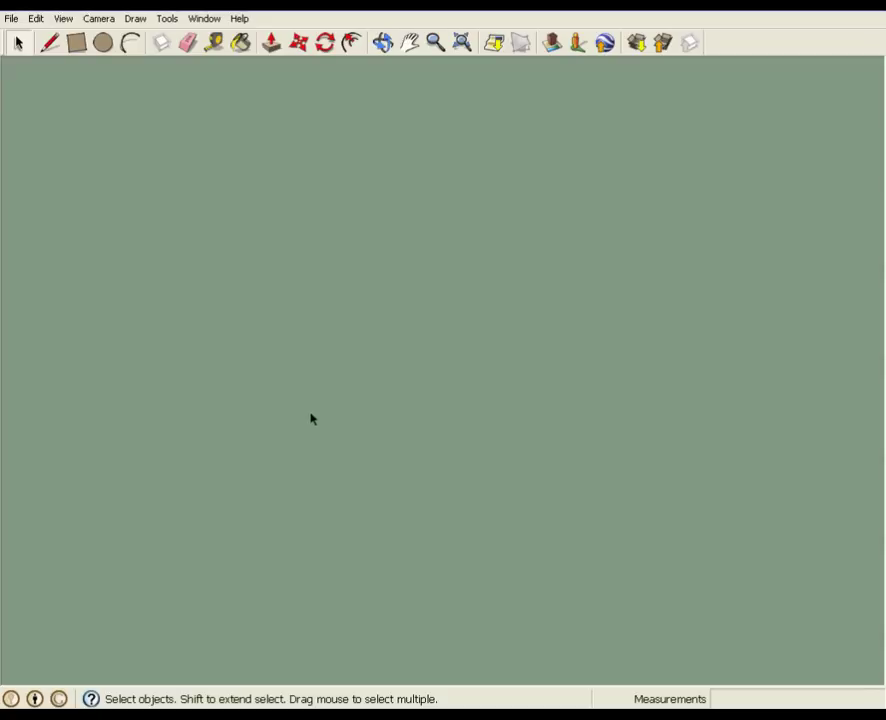
middle_click_drag(272, 467, 413, 421)
middle_click_drag(336, 423, 321, 439, "shift")
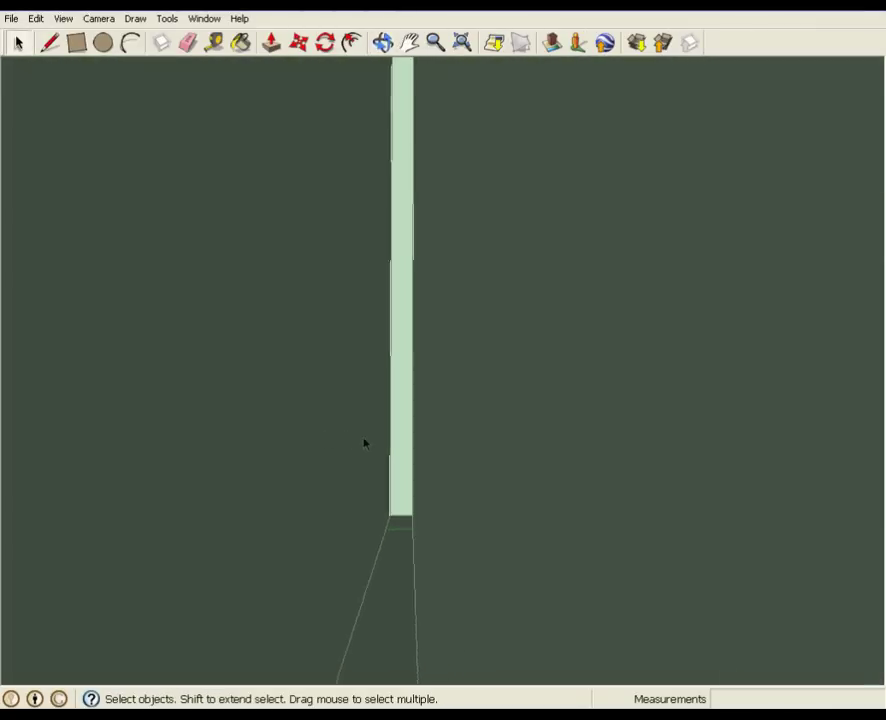
scroll(365, 443, "up", 3)
middle_click_drag(481, 443, 525, 503)
Reframe the view to show the floor, back wall and TV together
left_click(490, 470)
scroll(490, 470, "up", 3)
left_click(675, 168)
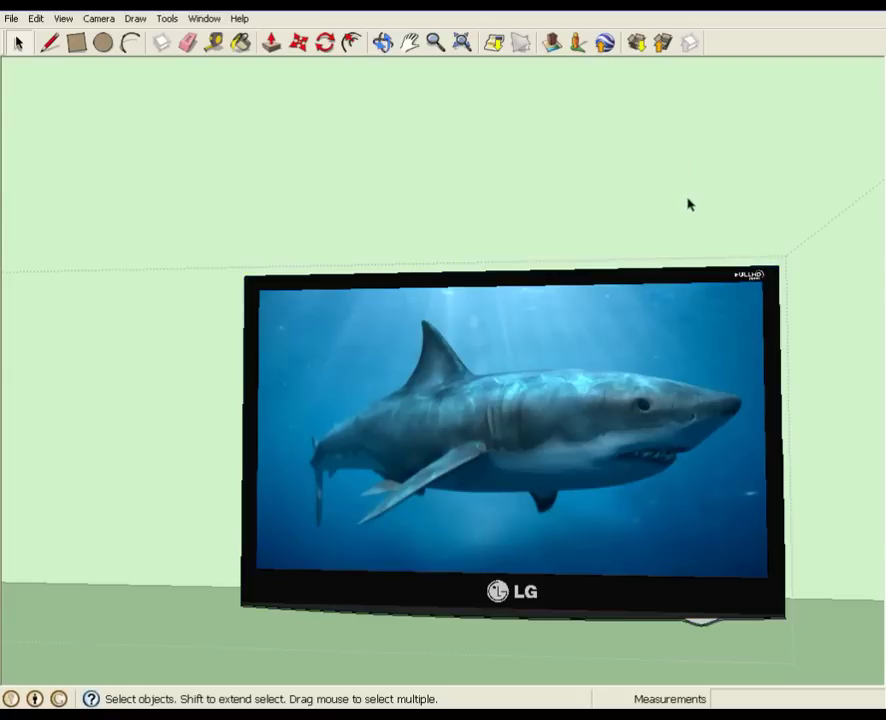
scroll(570, 191, "down", 5)
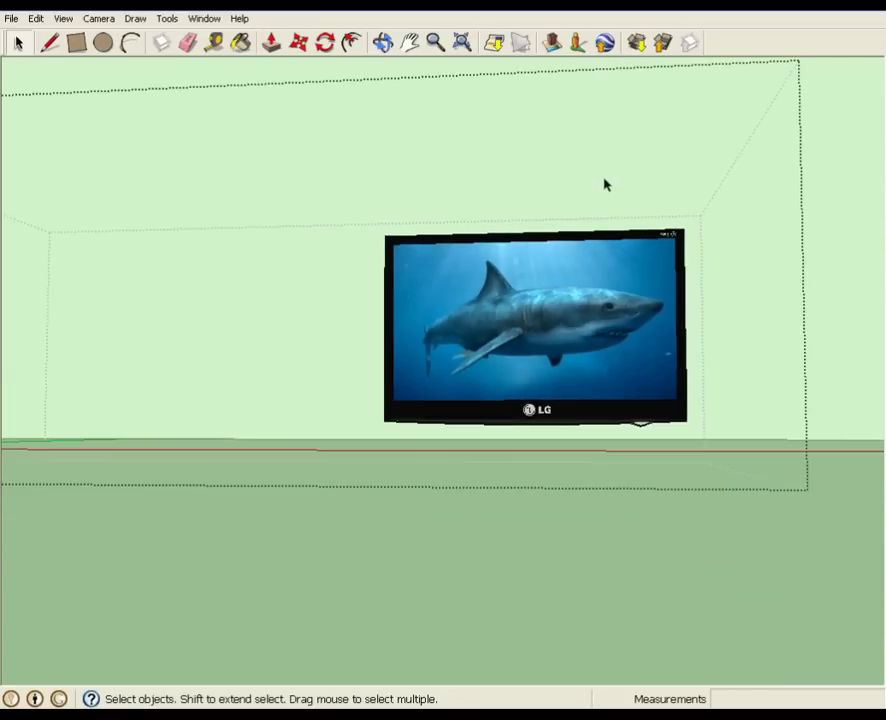
middle_click_drag(613, 184, 632, 572)
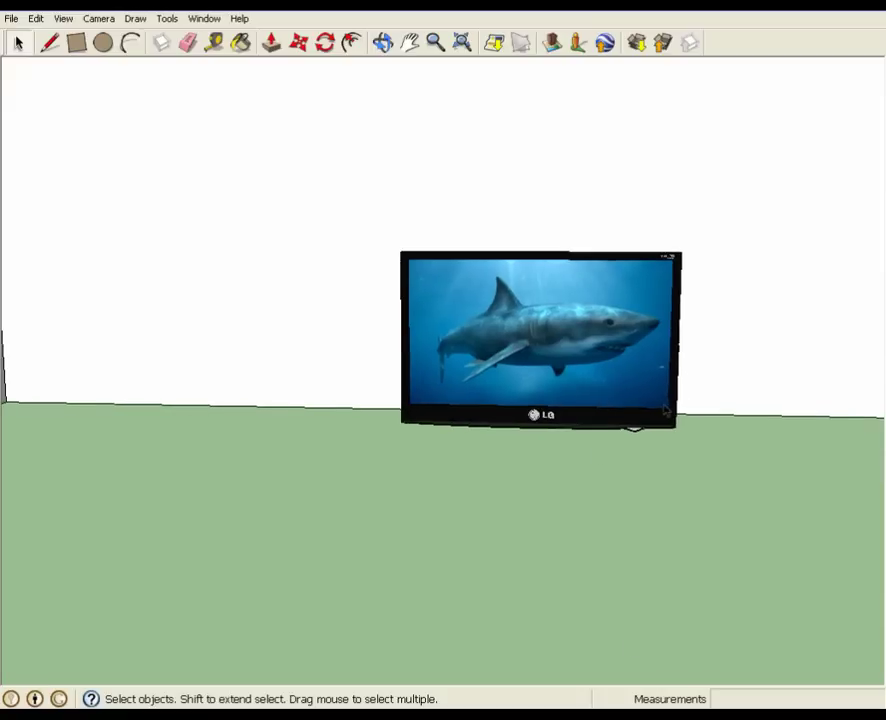
middle_click_drag(665, 410, 528, 528)
scroll(451, 406, "down", 2)
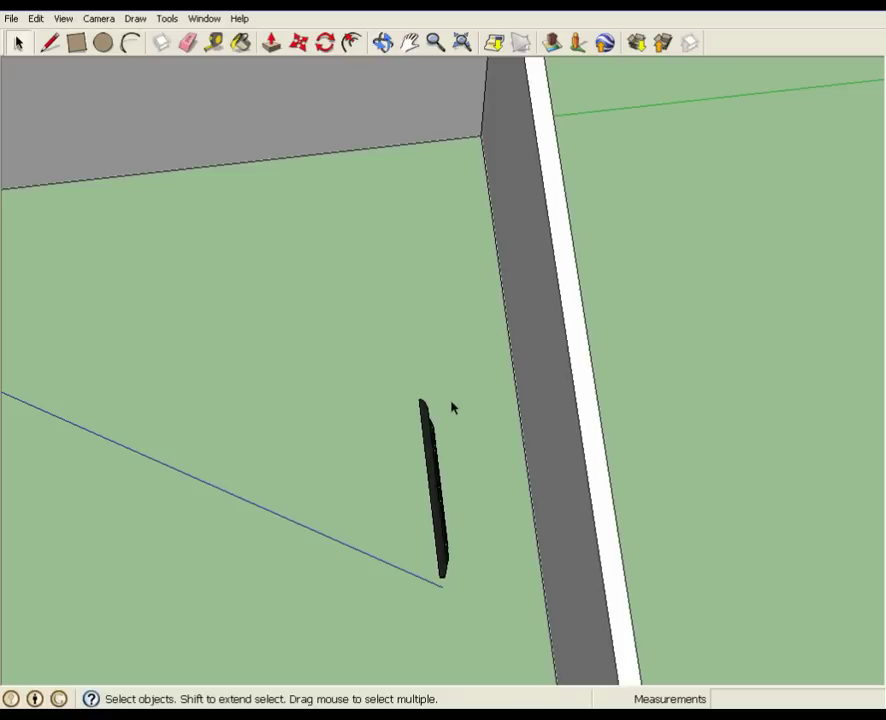
scroll(314, 202, "up", 2)
Move the TV by its back endpoint until it sits flush against the back wall
left_click(428, 486)
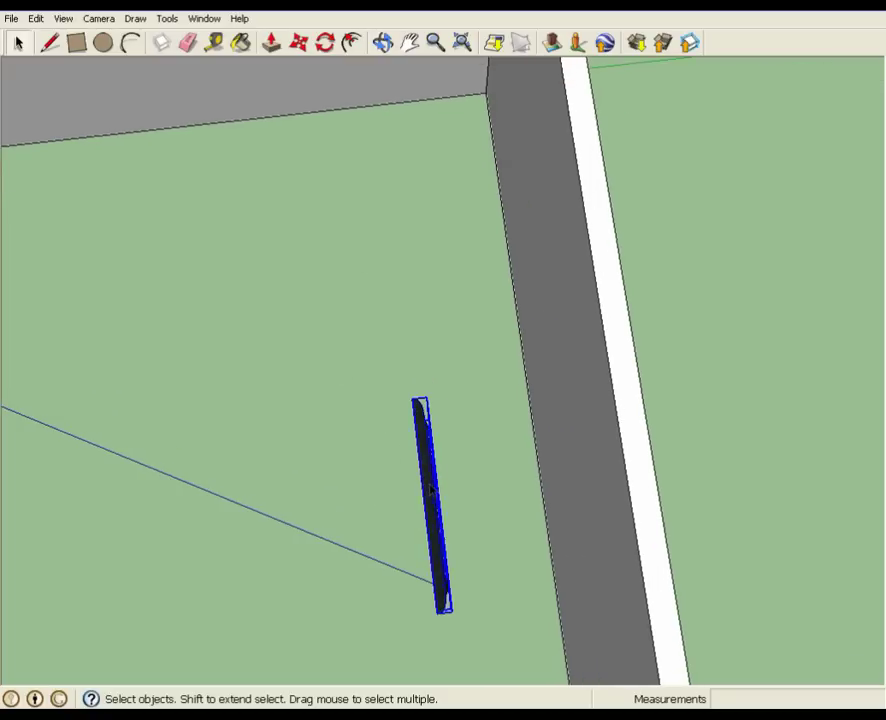
left_click(298, 44)
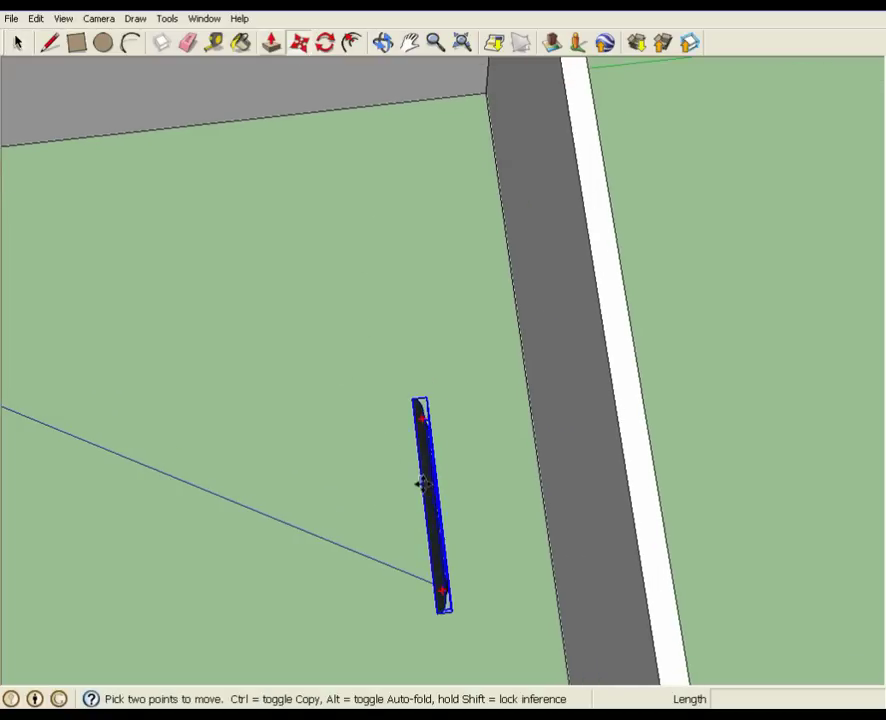
scroll(435, 500, "up", 6)
middle_click_drag(413, 498, 502, 510, "shift")
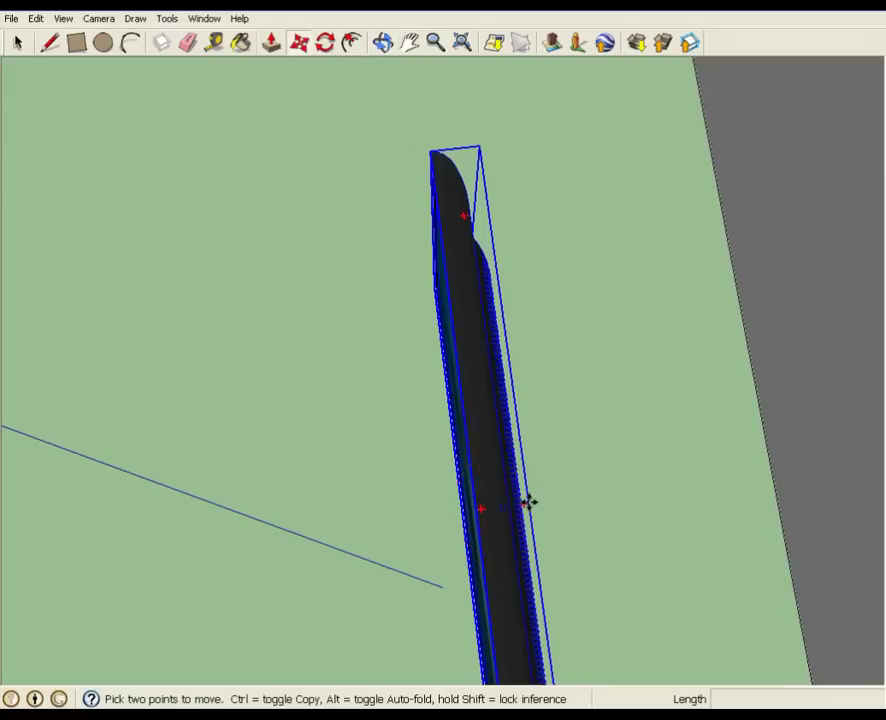
middle_click_drag(552, 536, 578, 523)
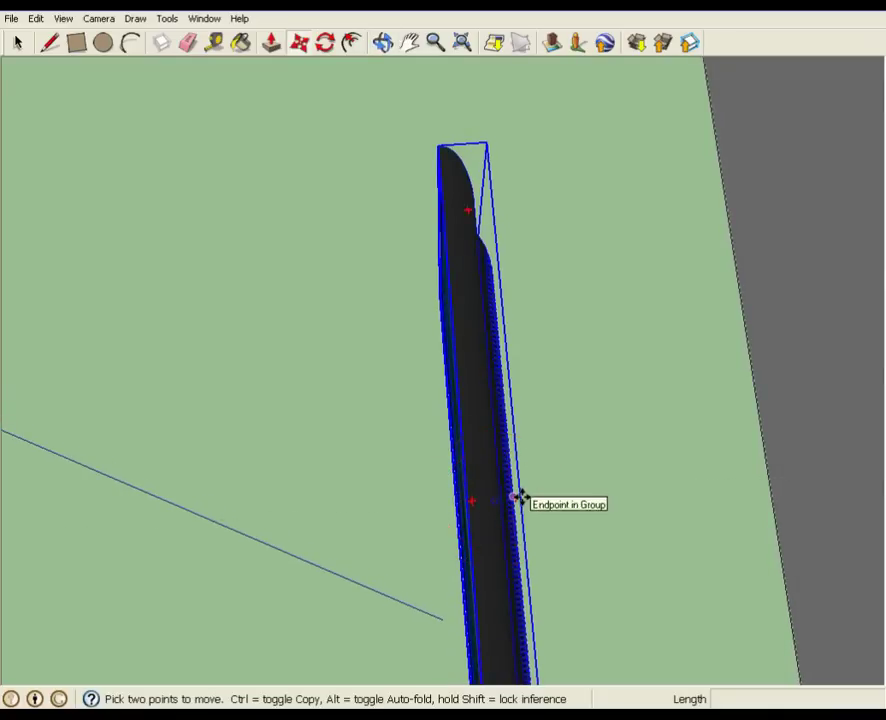
left_click(522, 496)
middle_click_drag(700, 476, 320, 480, "shift")
middle_click_drag(384, 476, 364, 482, "shift")
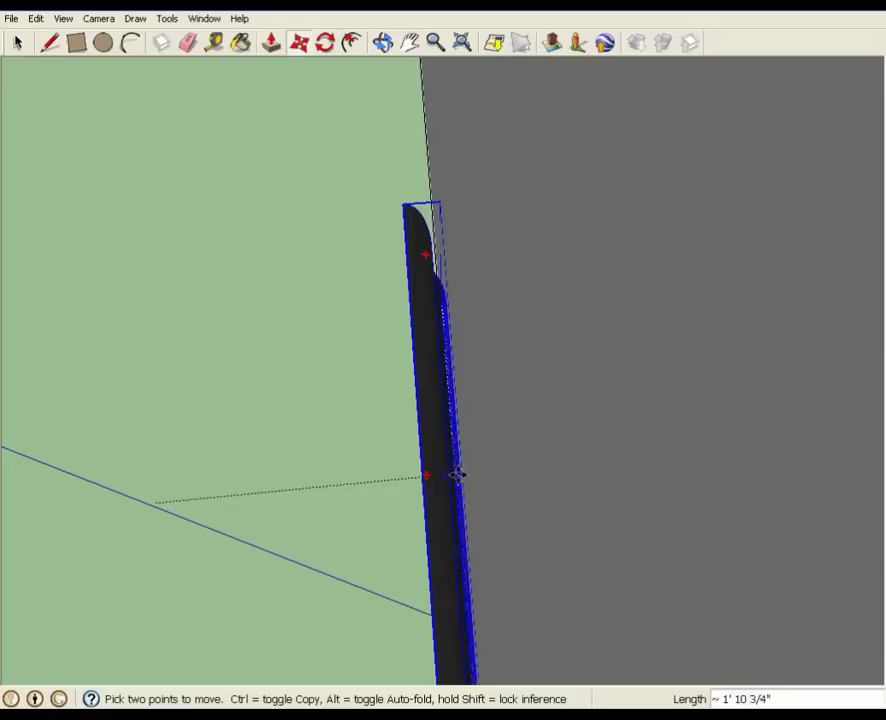
left_click(459, 477)
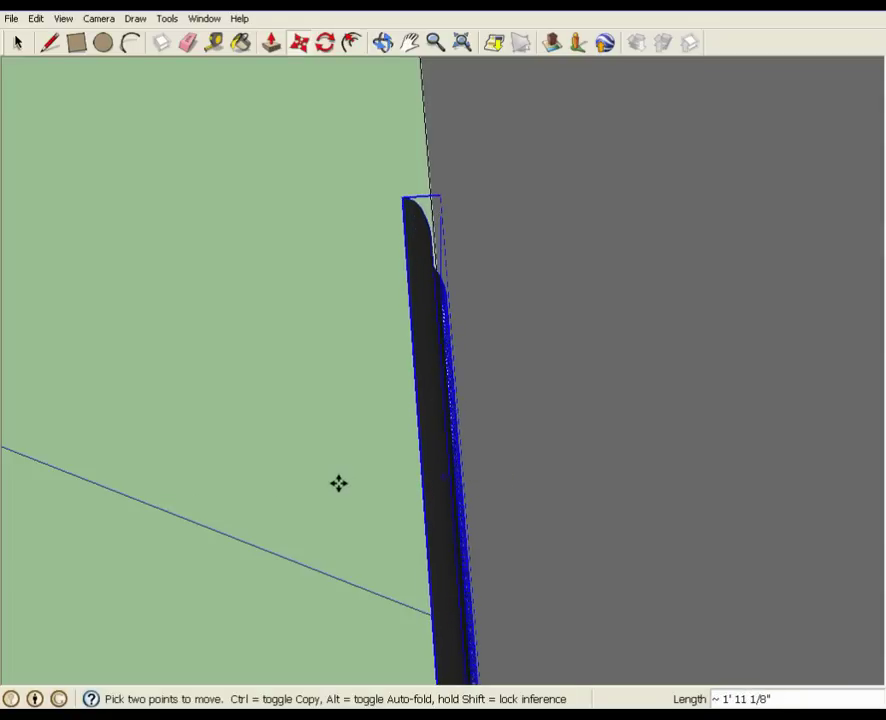
middle_click_drag(329, 491, 439, 350)
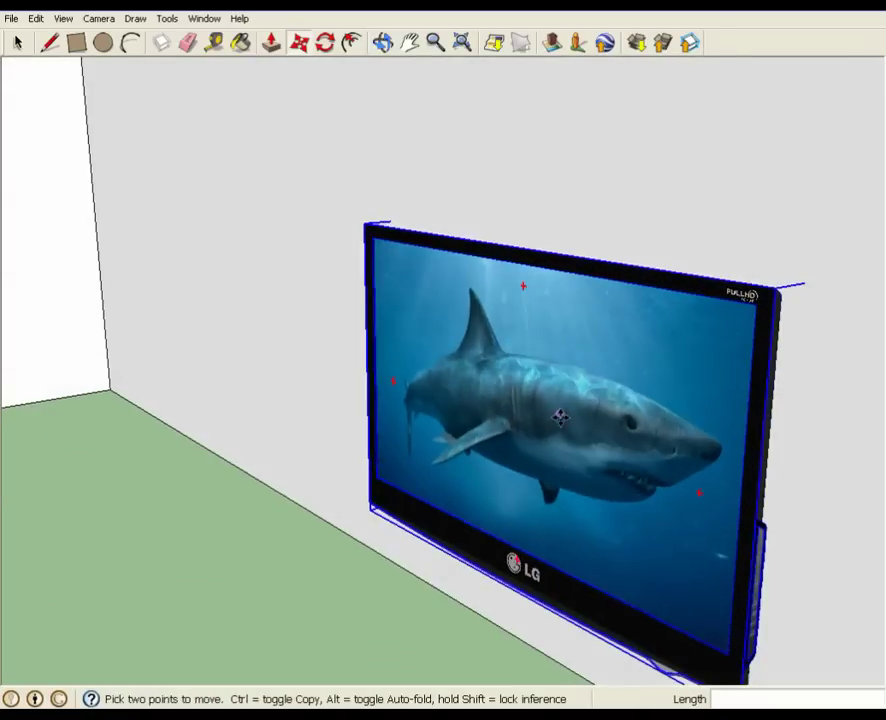
In Front view, draw a 42" vertical line up from the floor left of the TV
scroll(562, 418, "down", 2)
middle_click_drag(630, 485, 554, 405)
key("F2")
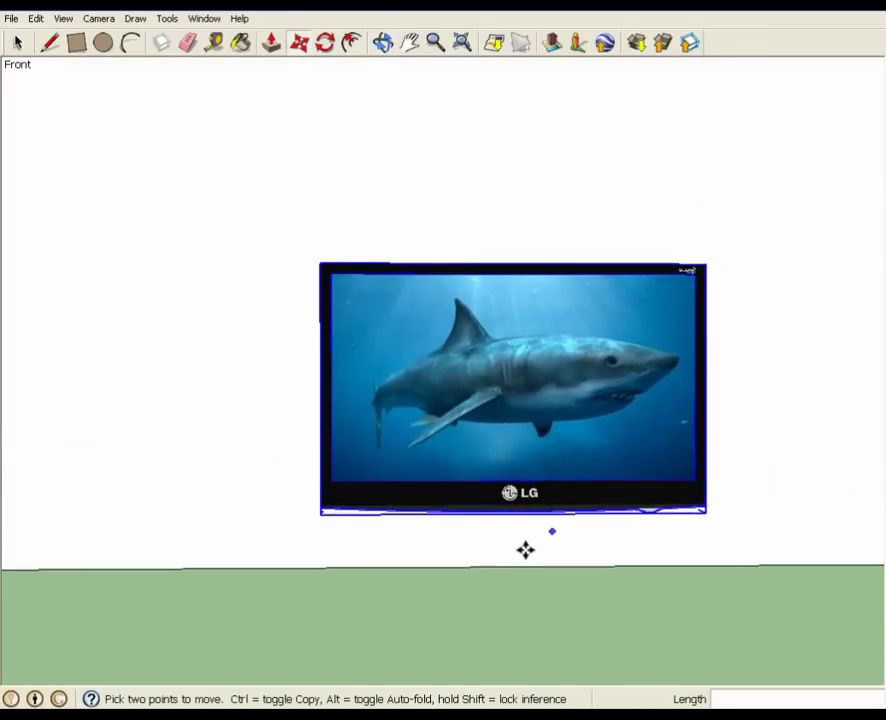
left_click(52, 45)
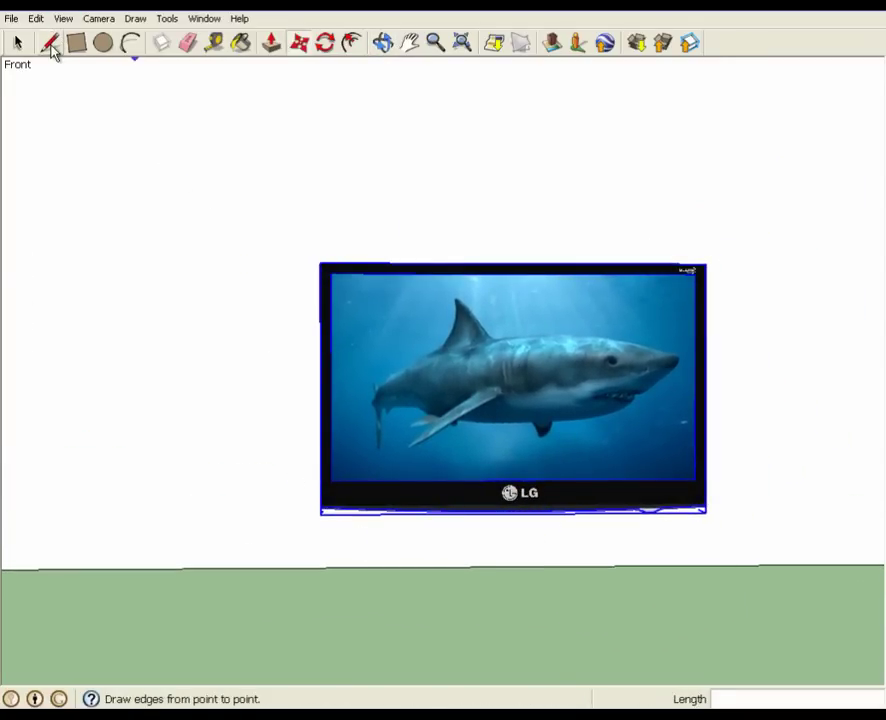
left_click(283, 567)
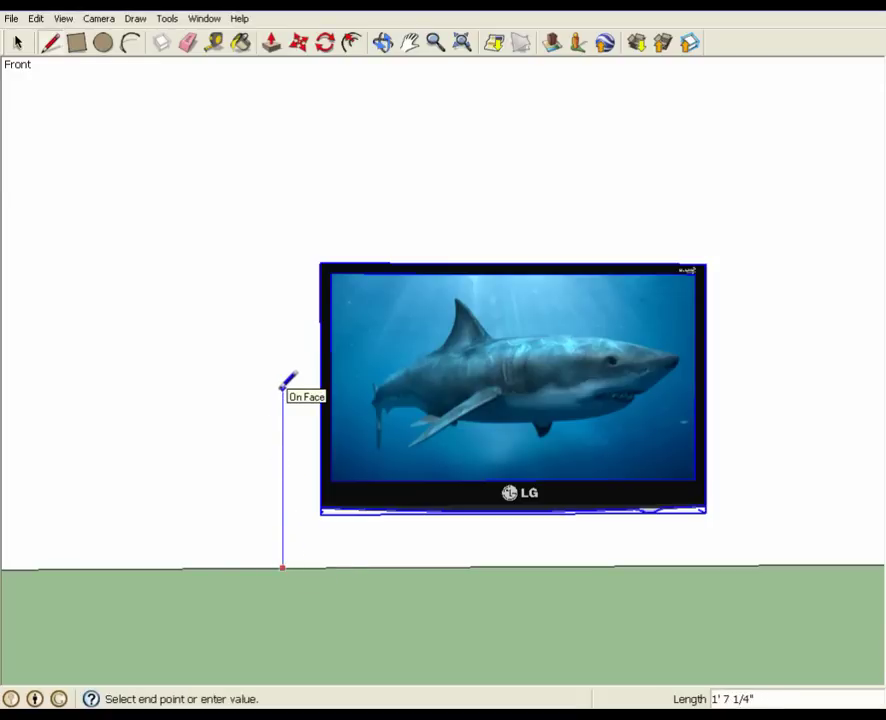
type("42\"")
key("Return")
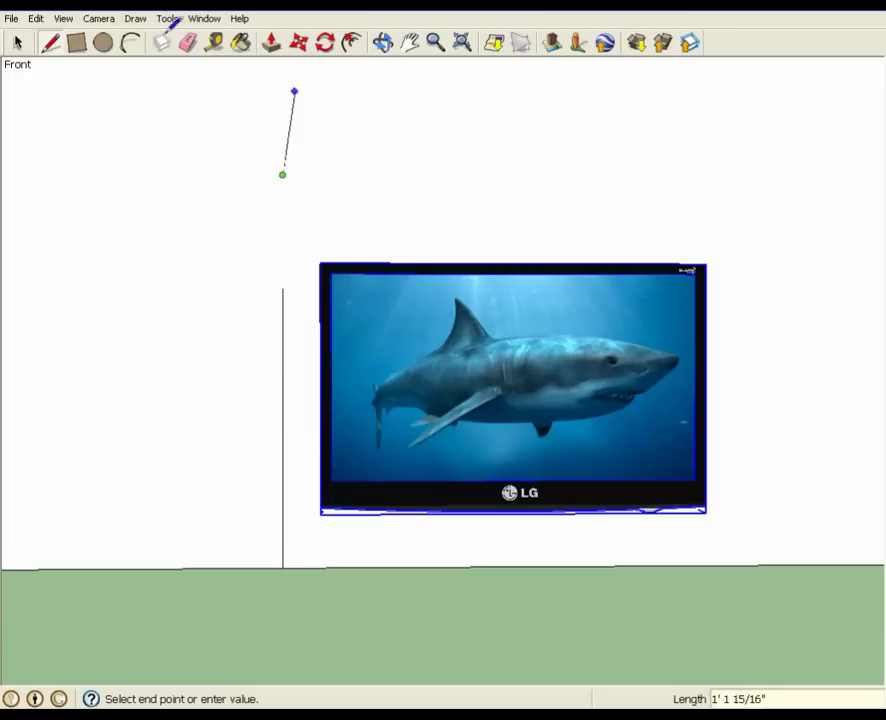
left_click(27, 44)
middle_click_drag(356, 273, 440, 318)
scroll(401, 318, "down", 2)
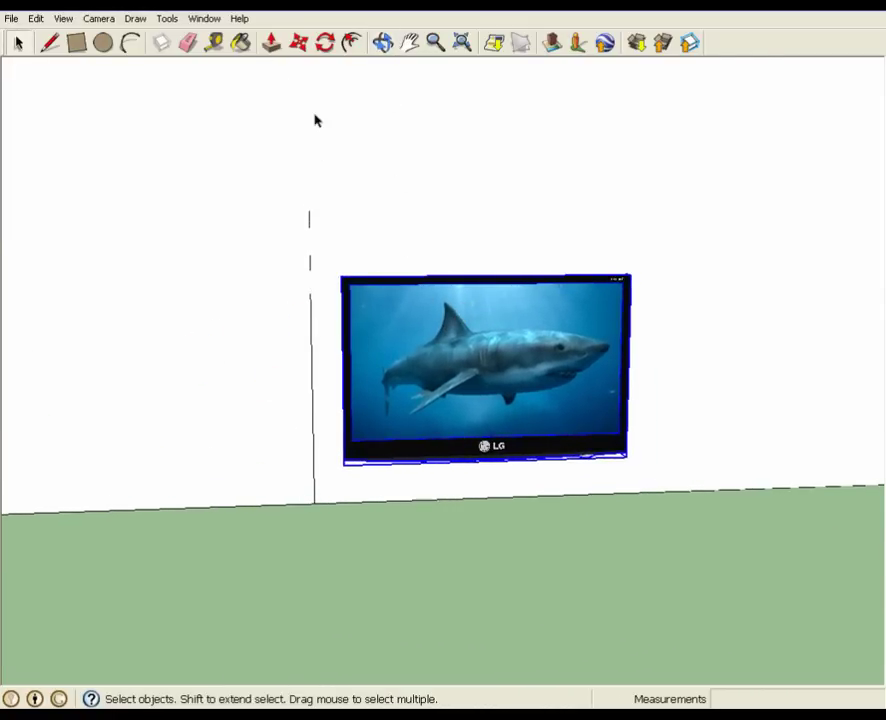
Move the TV so its lower-left corner snaps to the top of the 42" line
left_click(300, 44)
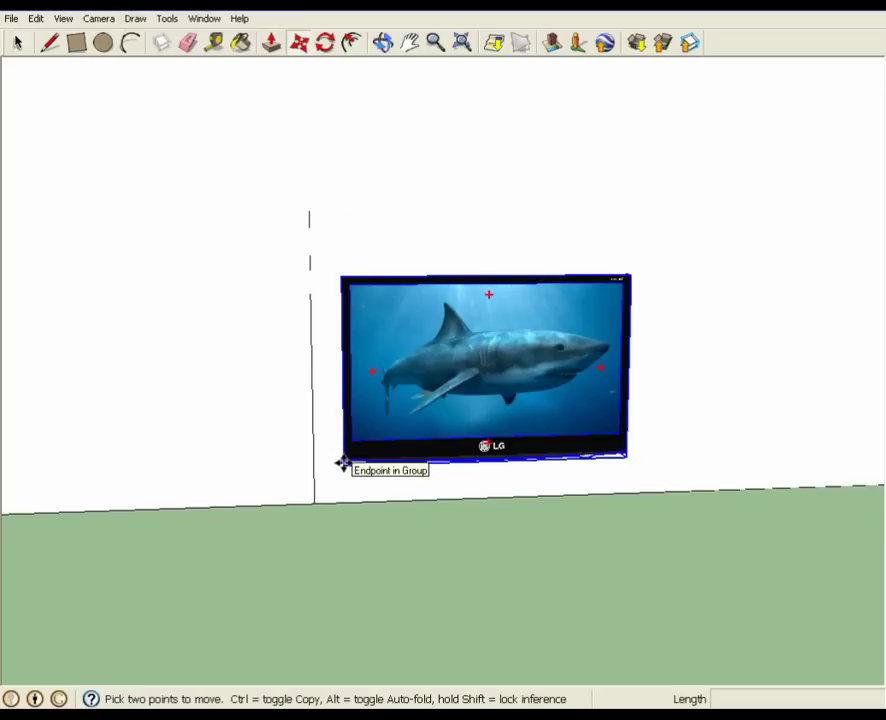
left_click(342, 463)
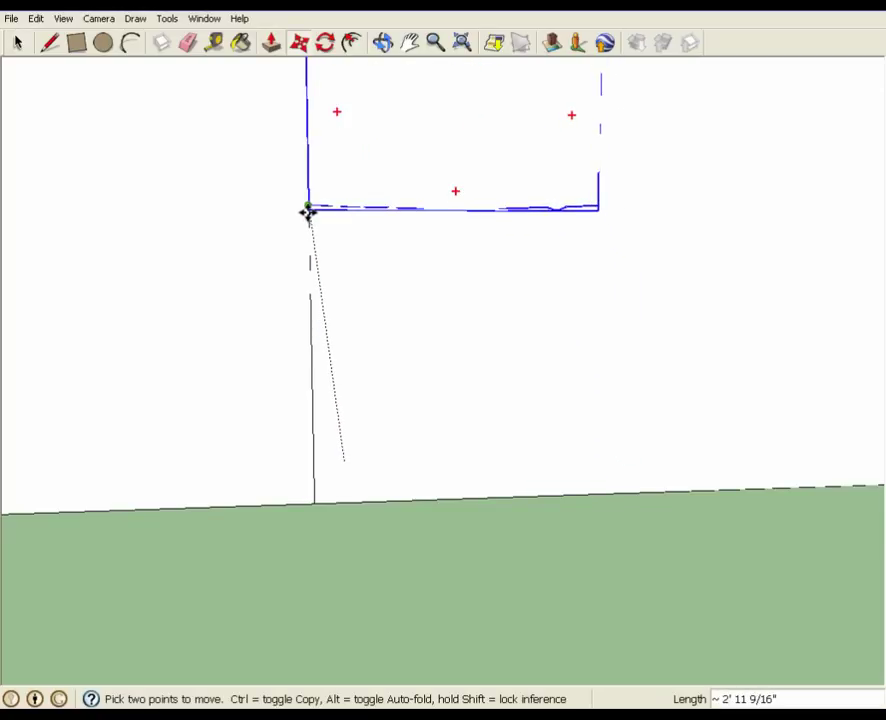
left_click(309, 213)
middle_click_drag(527, 328, 597, 475)
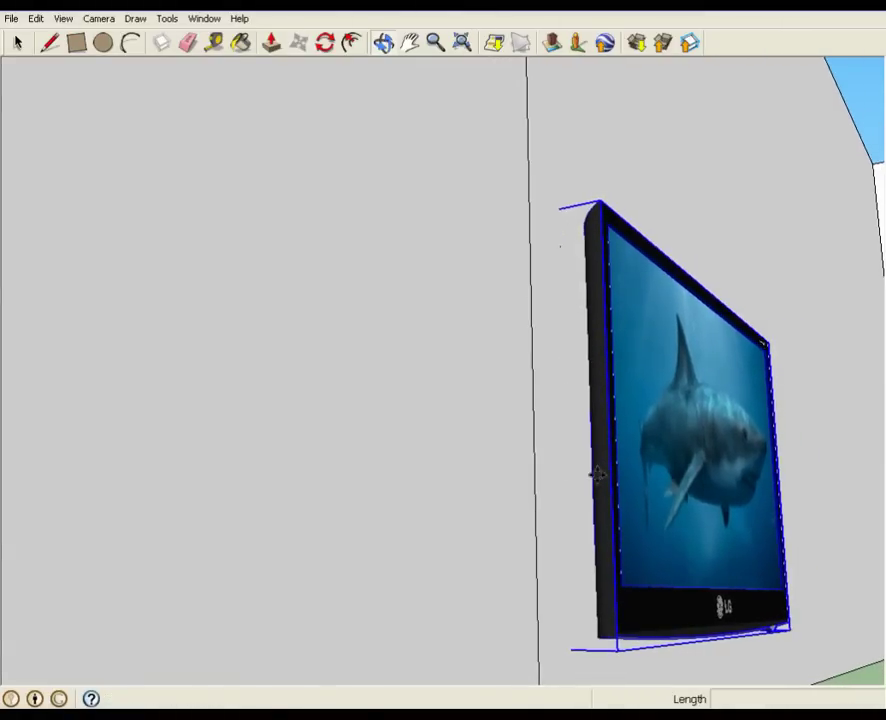
Lift the TV higher up the wall, then orbit to view it front-on
left_click(593, 633)
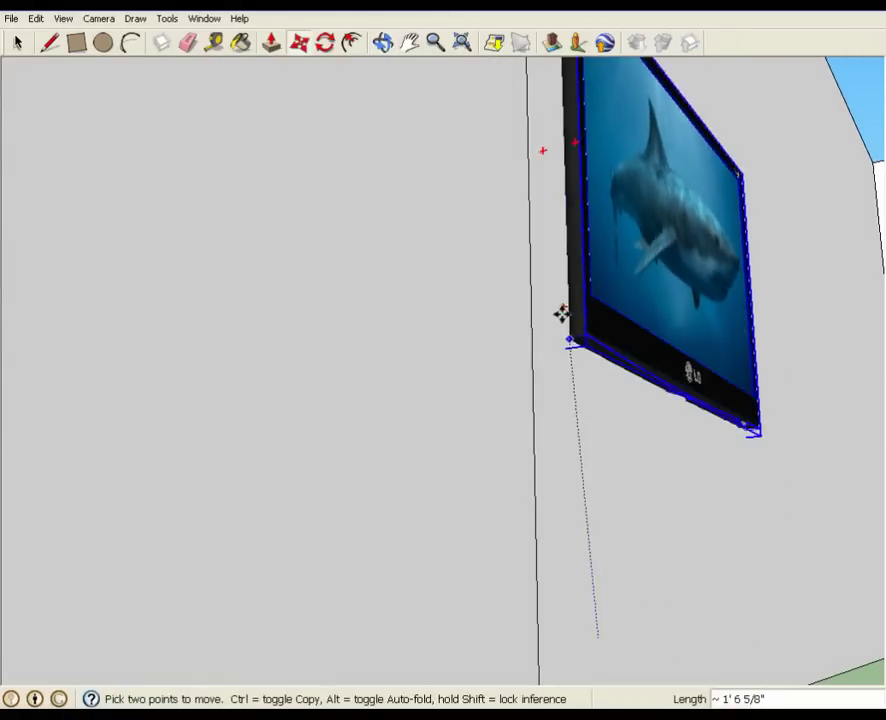
middle_click_drag(566, 301, 569, 330)
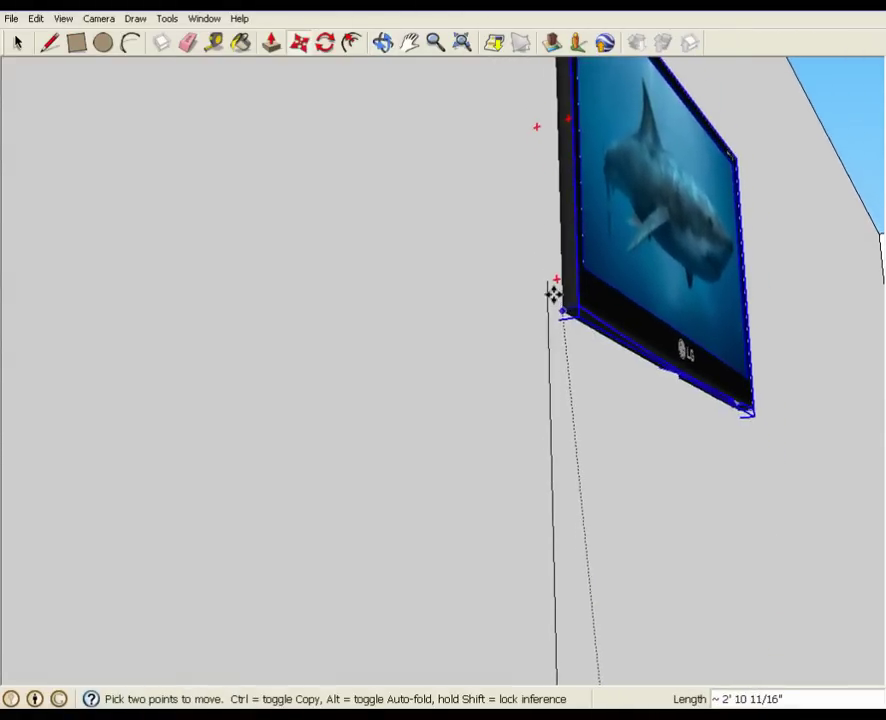
left_click(554, 290)
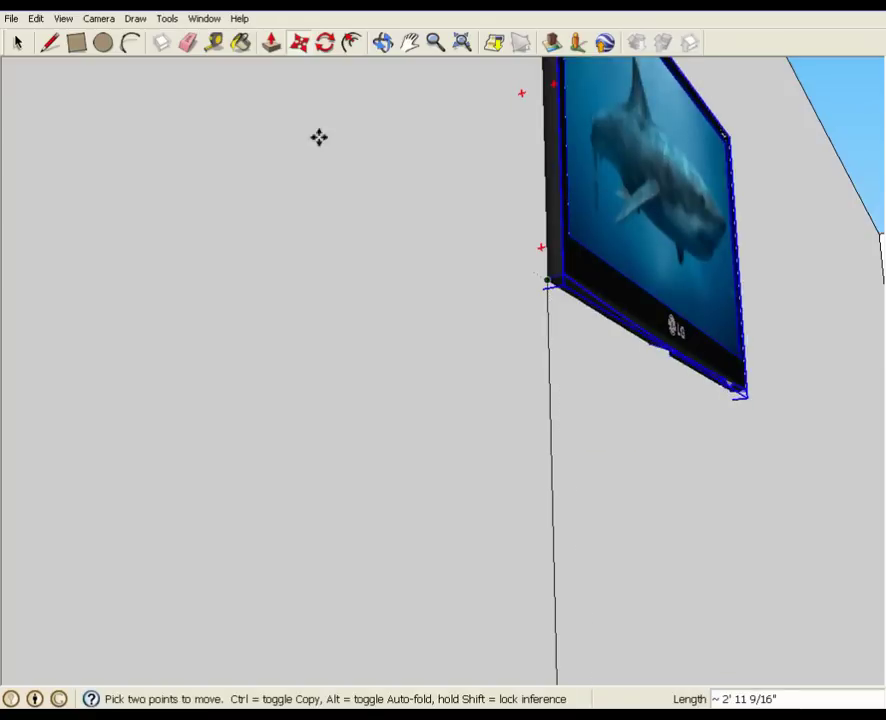
left_click(17, 44)
middle_click_drag(470, 320, 458, 408)
scroll(458, 408, "down", 3)
middle_click_drag(516, 439, 386, 457)
left_click(390, 476)
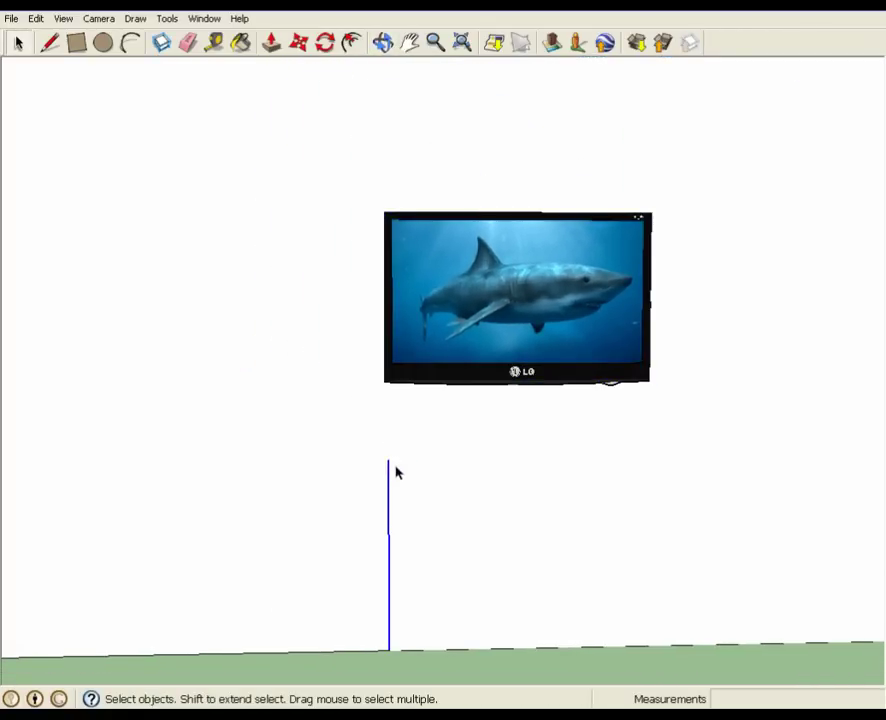
key("Delete")
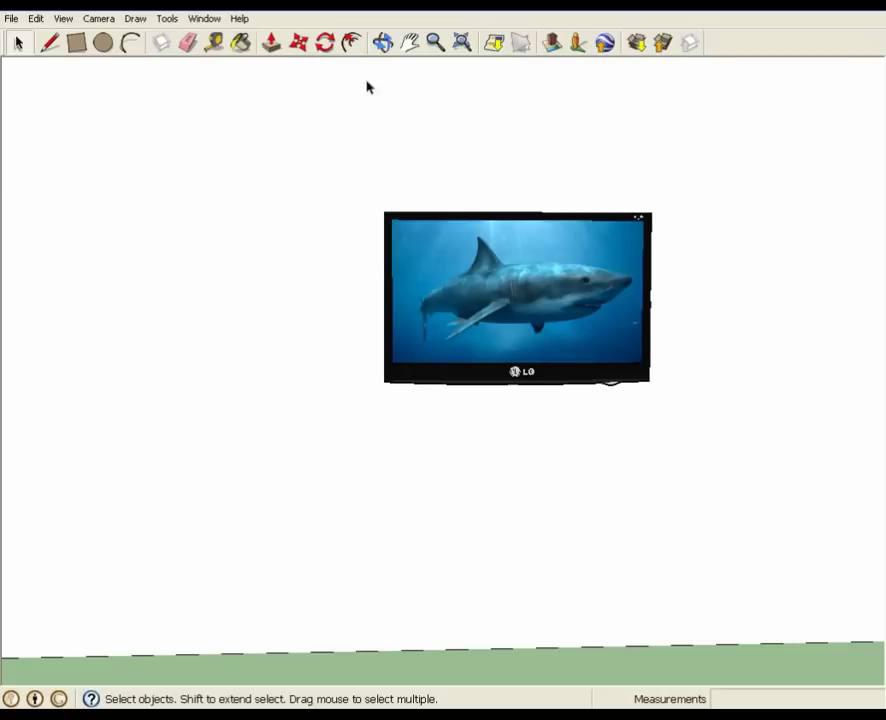
left_click(216, 44)
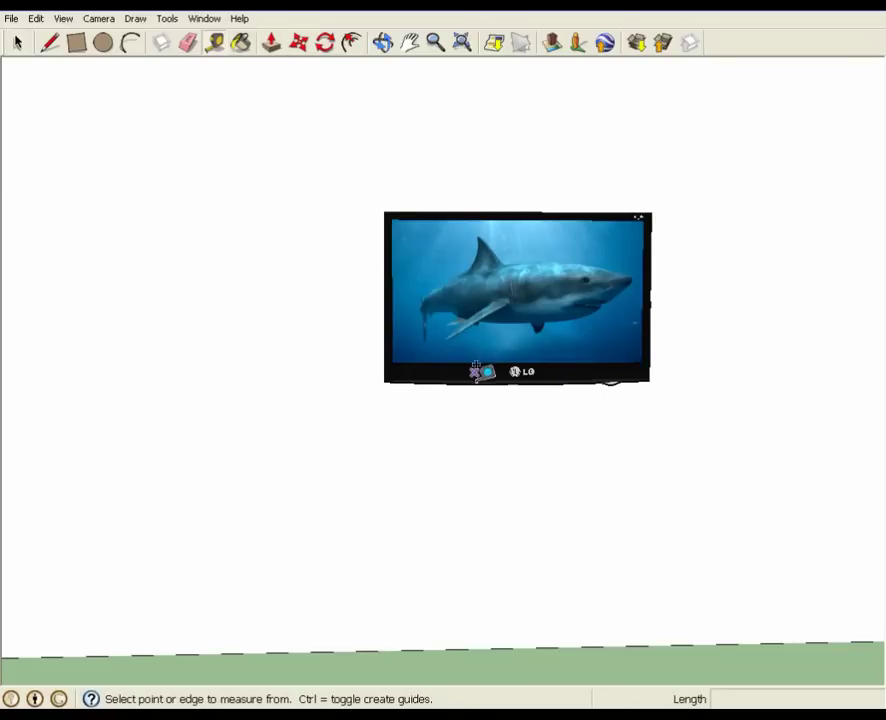
left_click(475, 382)
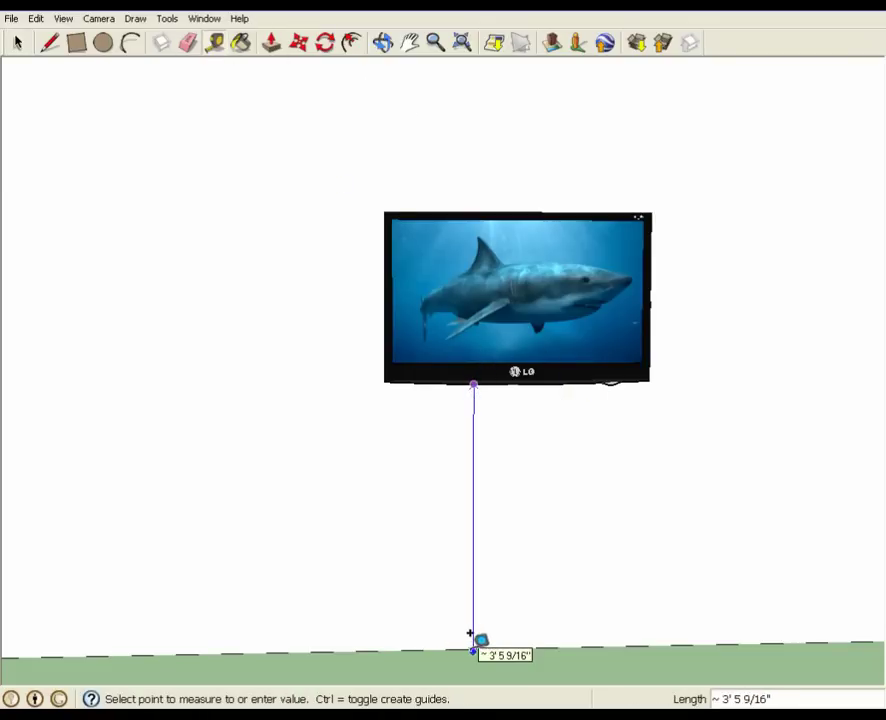
left_click(505, 517)
key("space")
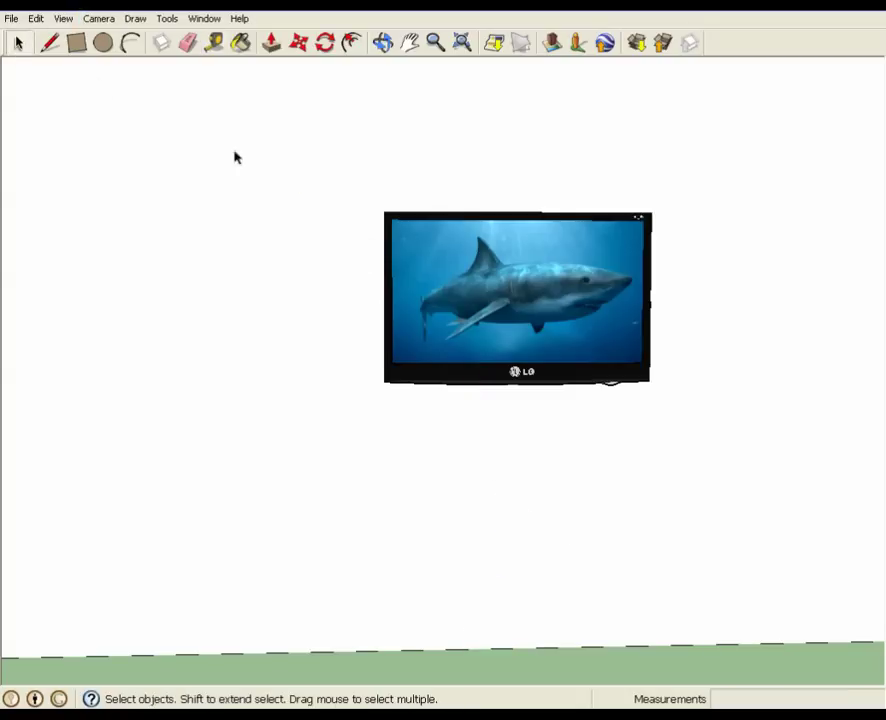
scroll(288, 184, "down", 2)
scroll(346, 292, "up", 3)
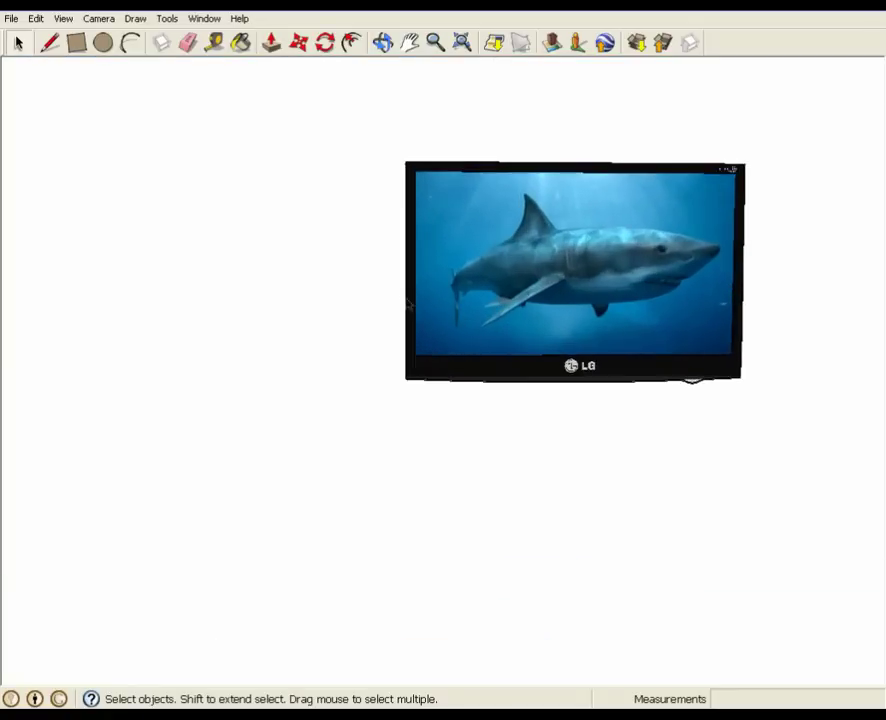
middle_click_drag(346, 292, 412, 322)
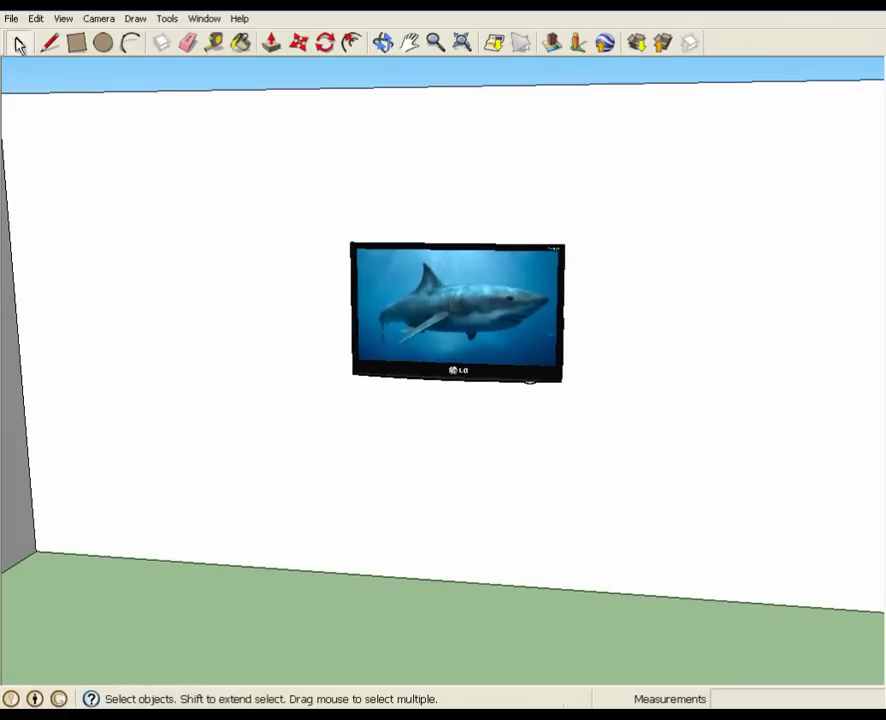
Search 3D Warehouse for 'eagle eye' and load the Polycom Eagle Eye HD Camera into the model
left_click(11, 18)
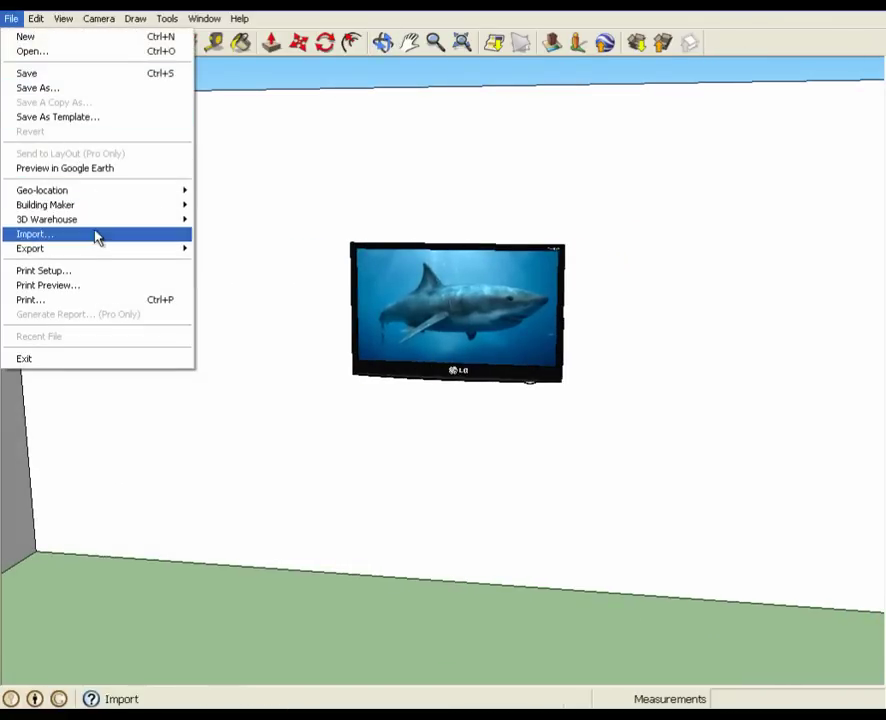
mouse_move(95, 220)
left_click(222, 221)
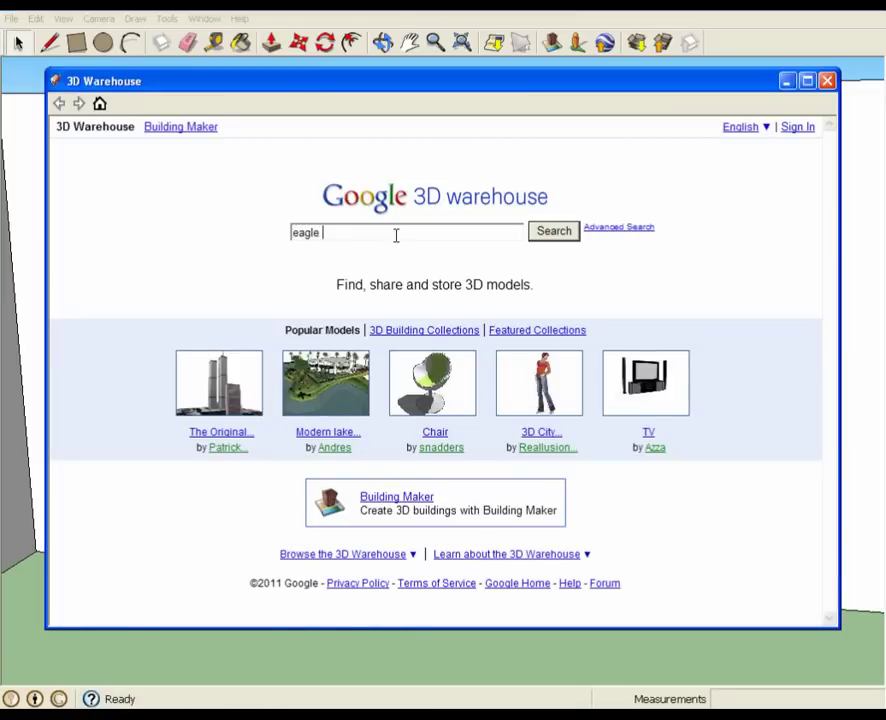
key("Return")
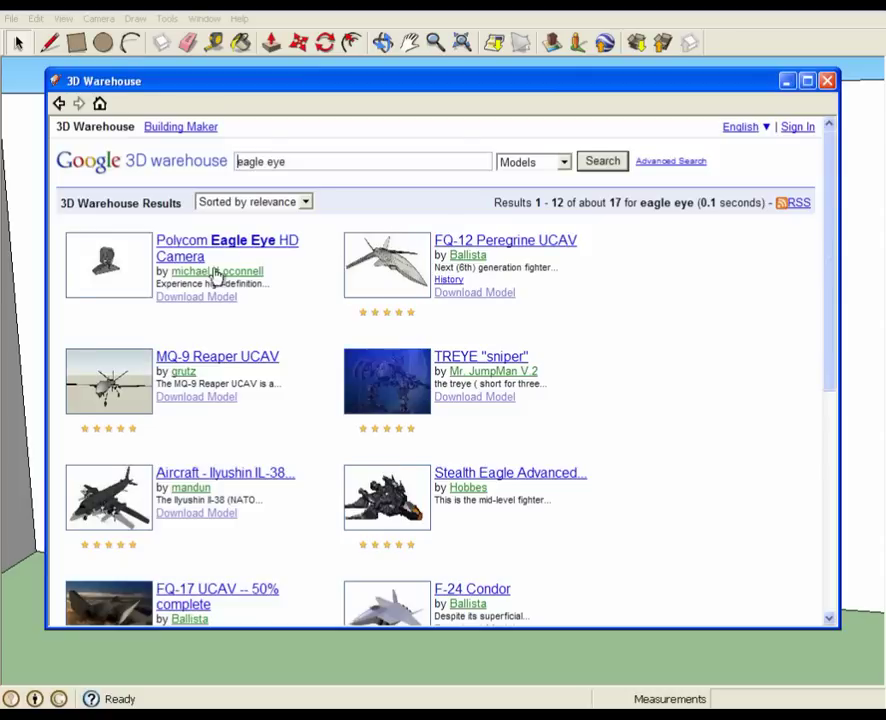
left_click(194, 298)
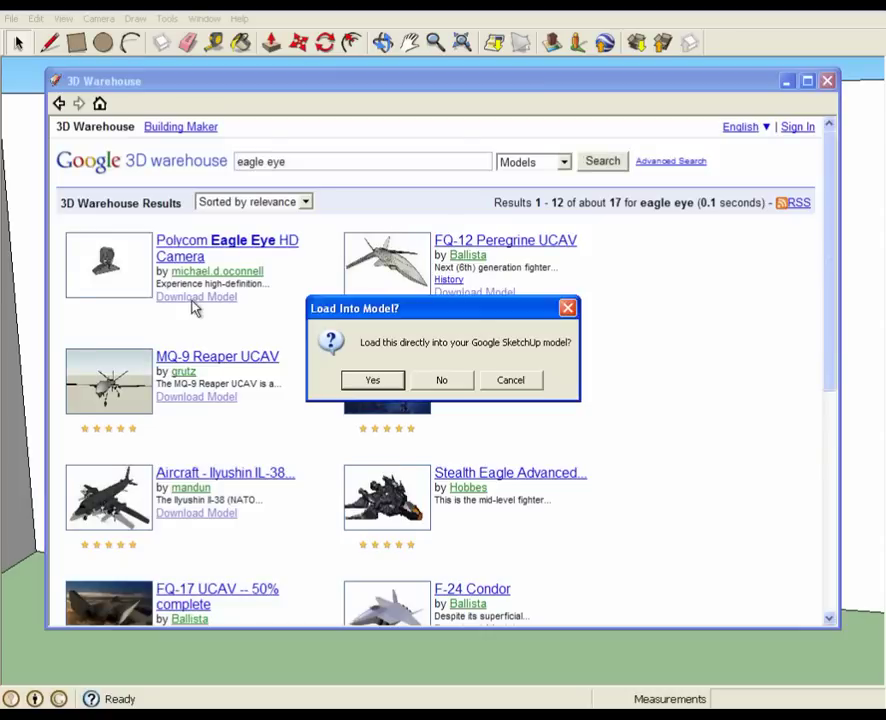
left_click(372, 381)
left_click(433, 382)
Place the camera against the TV wall and view it at an angle along the wall
left_click(619, 430)
middle_click_drag(659, 368, 213, 531)
middle_click_drag(472, 532, 510, 572)
scroll(510, 568, "up", 5)
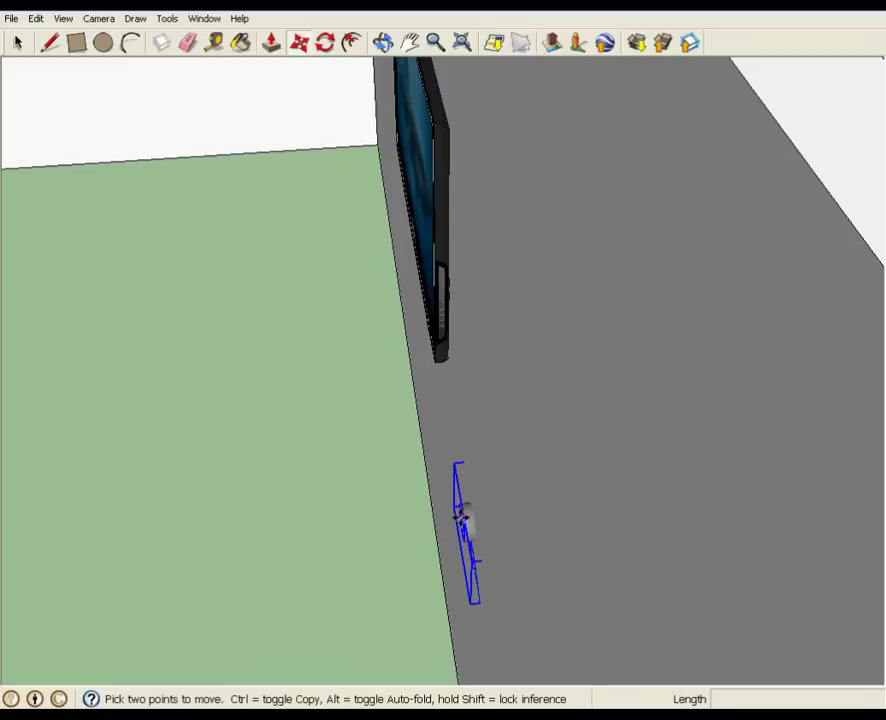
Move the Polycom camera so it sits centred just below the LG TV
left_click(458, 514)
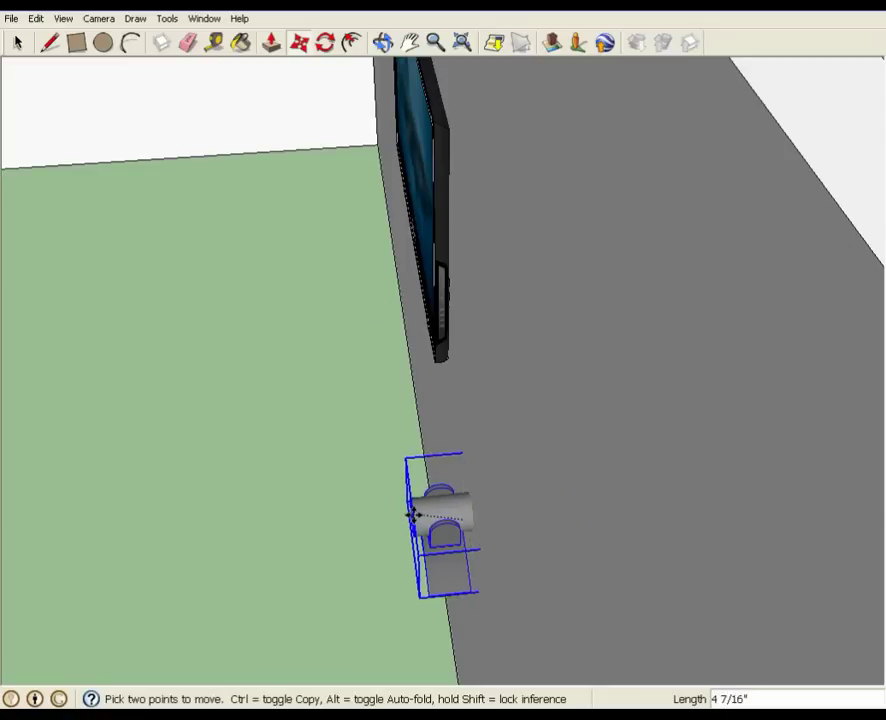
middle_click_drag(409, 514, 578, 478)
left_click(572, 458)
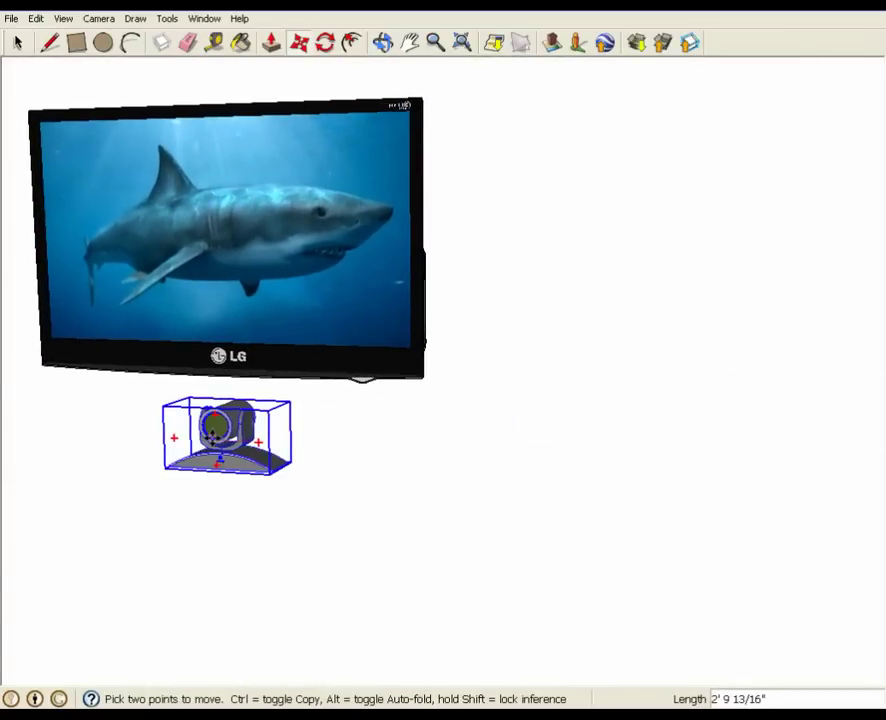
middle_click_drag(227, 428, 396, 520)
scroll(422, 460, "down", 3)
key("space")
Deselect the camera and orbit out to view the room with the TV
left_click(529, 638)
scroll(500, 560, "down", 4)
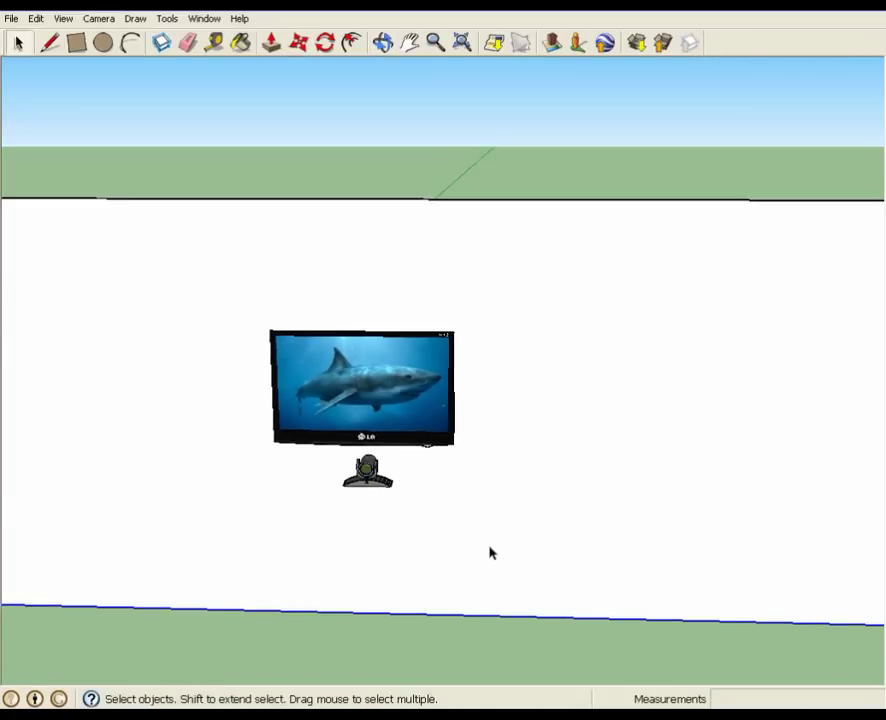
middle_click_drag(525, 576, 461, 607)
scroll(530, 457, "up", 3)
middle_click_drag(530, 457, 690, 470)
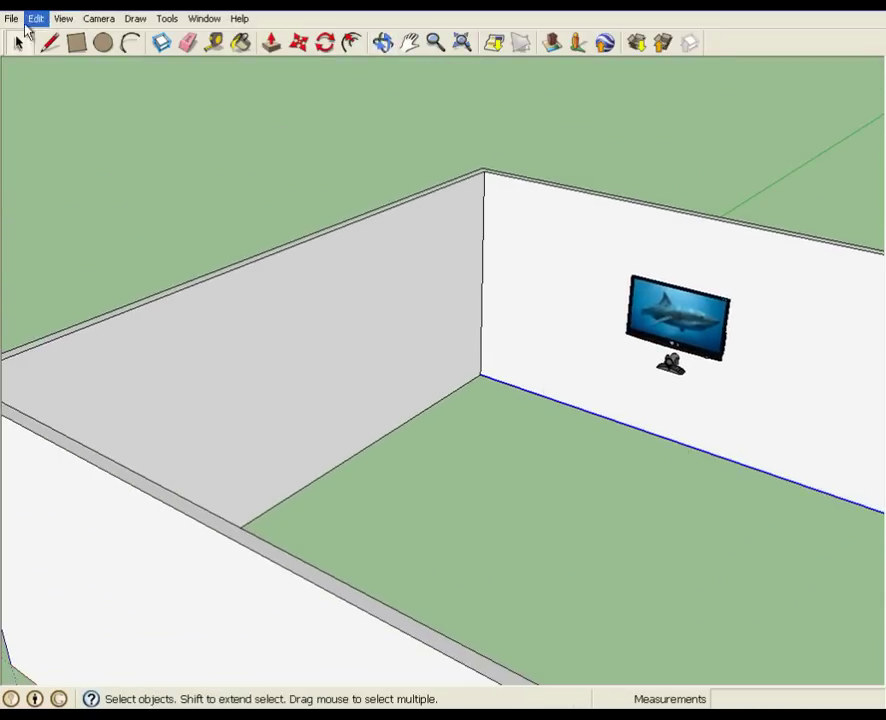
Search 3D Warehouse for 'boardroom table' and load the first Conference Table model
left_click(18, 22)
mouse_move(88, 220)
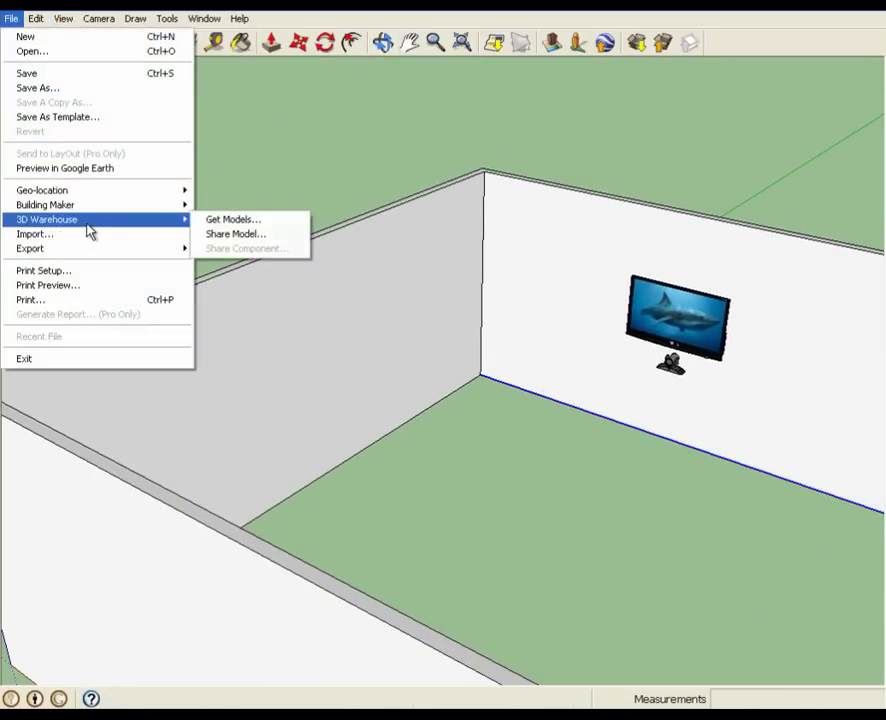
mouse_move(136, 222)
left_click(228, 220)
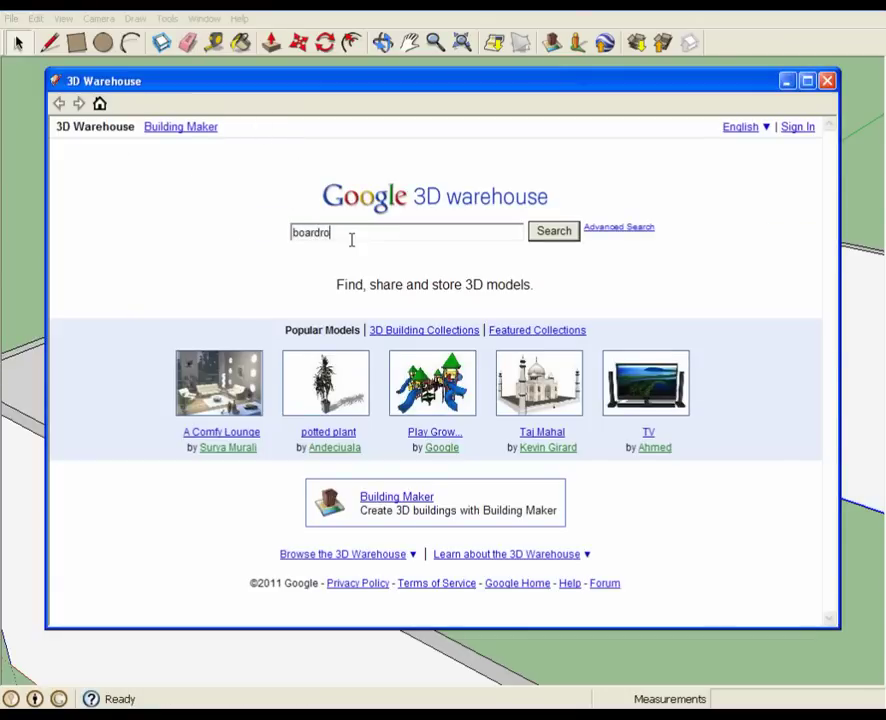
key("Return")
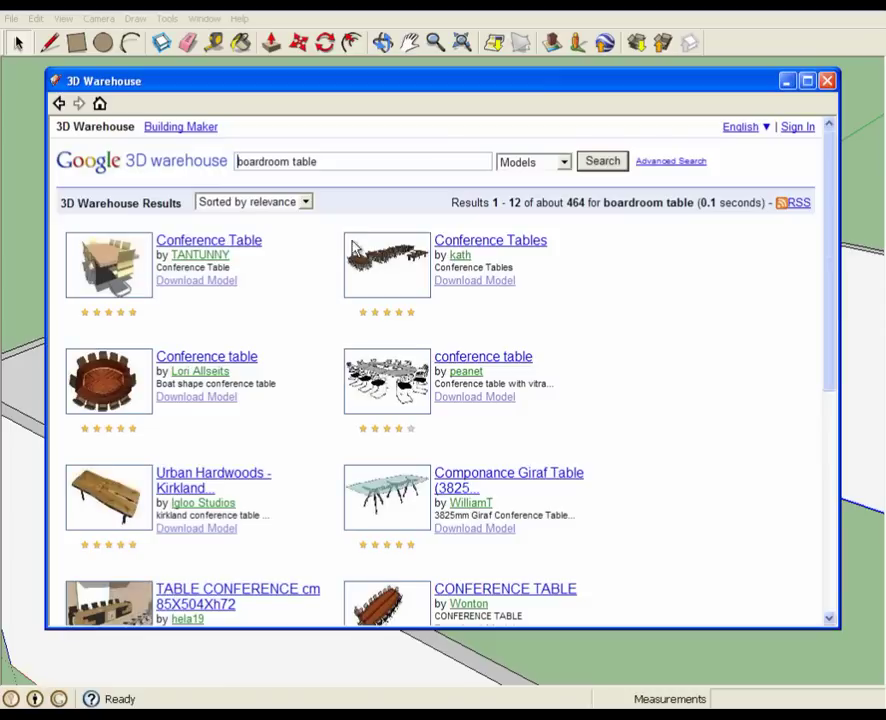
scroll(533, 364, "down", 3)
scroll(238, 289, "up", 3)
left_click(201, 284)
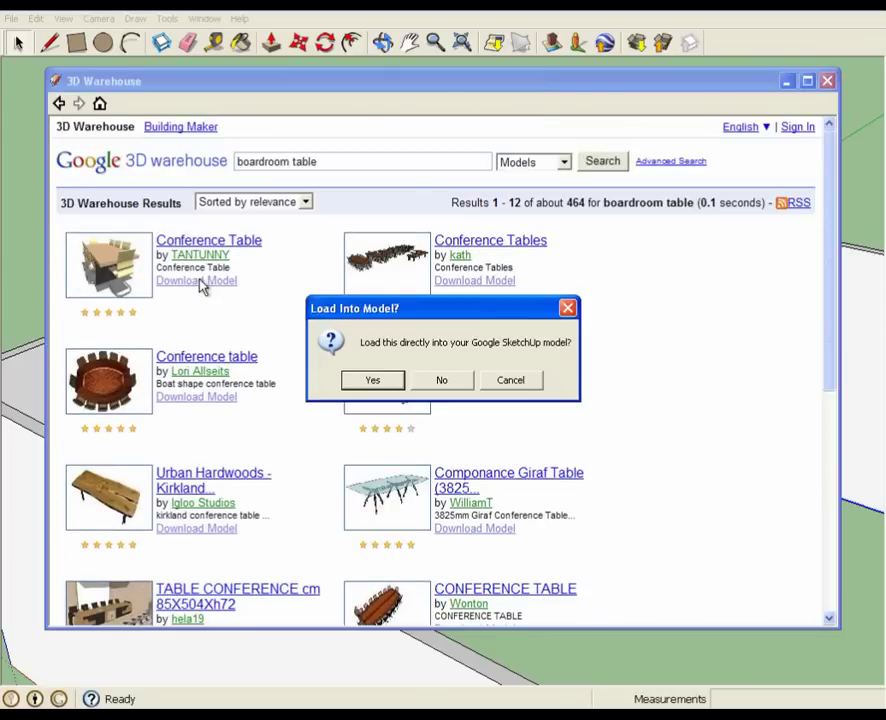
left_click(373, 381)
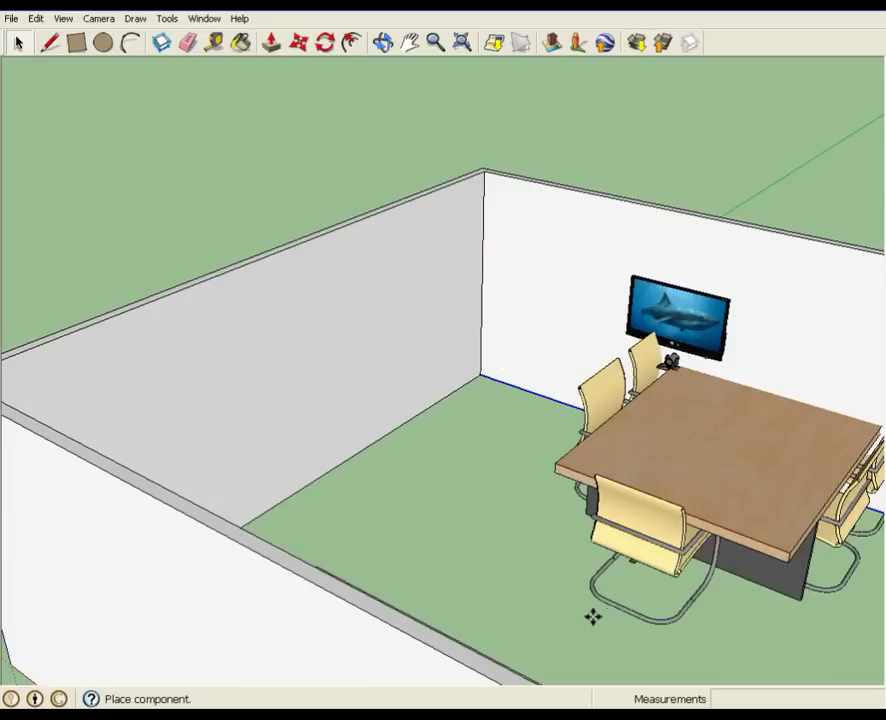
Set the conference table with chairs down inside the room
scroll(510, 625, "down", 1)
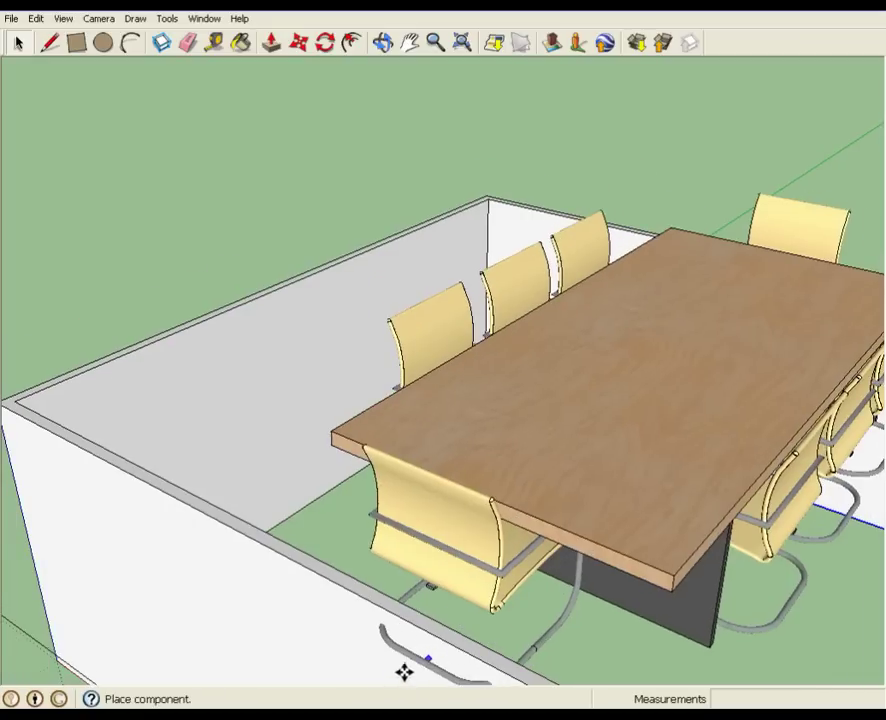
middle_click_drag(459, 640, 301, 589)
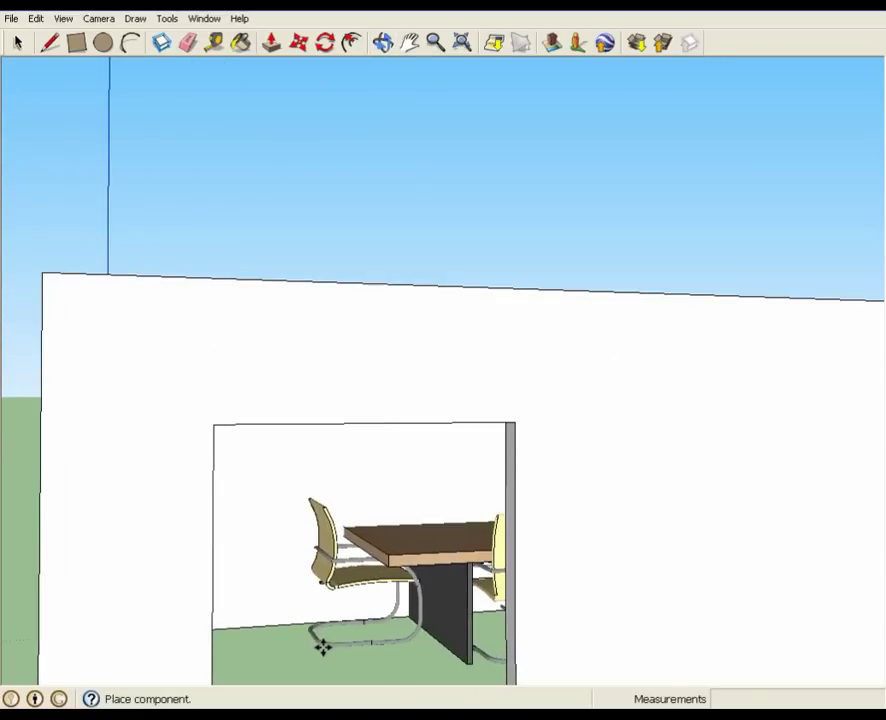
left_click(486, 451)
middle_click_drag(611, 277, 485, 555)
middle_click_drag(633, 328, 477, 388)
scroll(477, 388, "down", 6)
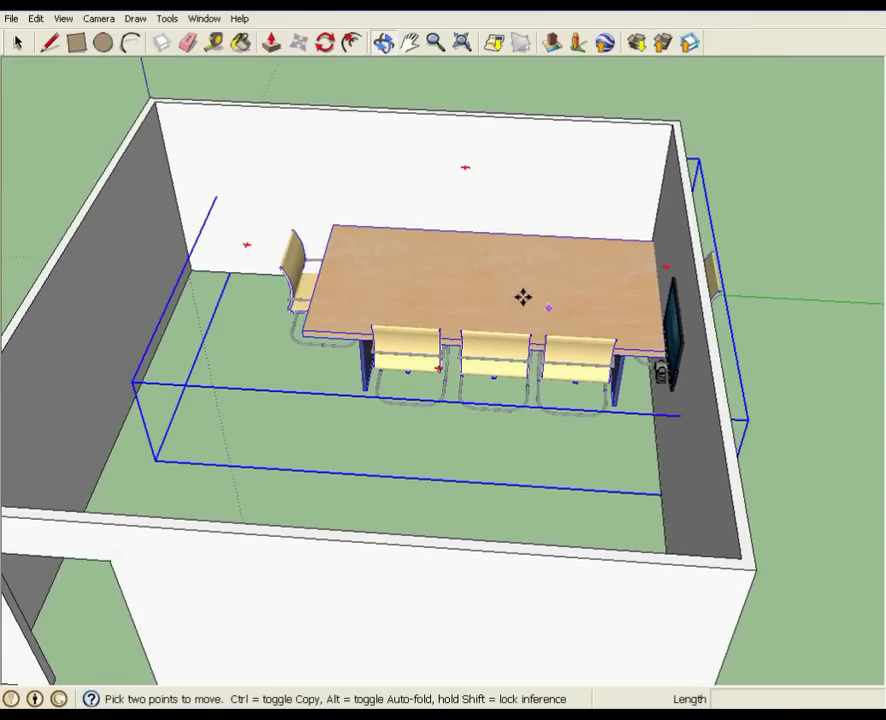
Move the table to the middle of the room and orbit to check its placement
left_click(522, 297)
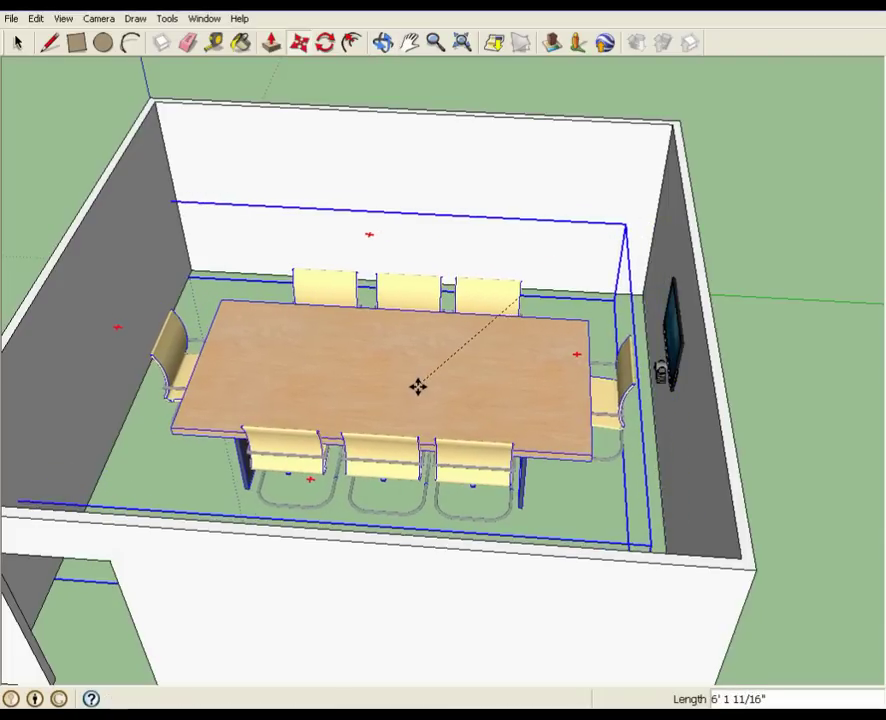
scroll(618, 347, "down", 4)
left_click(638, 344)
middle_click_drag(548, 438, 427, 376)
scroll(370, 402, "up", 3)
scroll(347, 386, "down", 4)
middle_click_drag(488, 340, 560, 528)
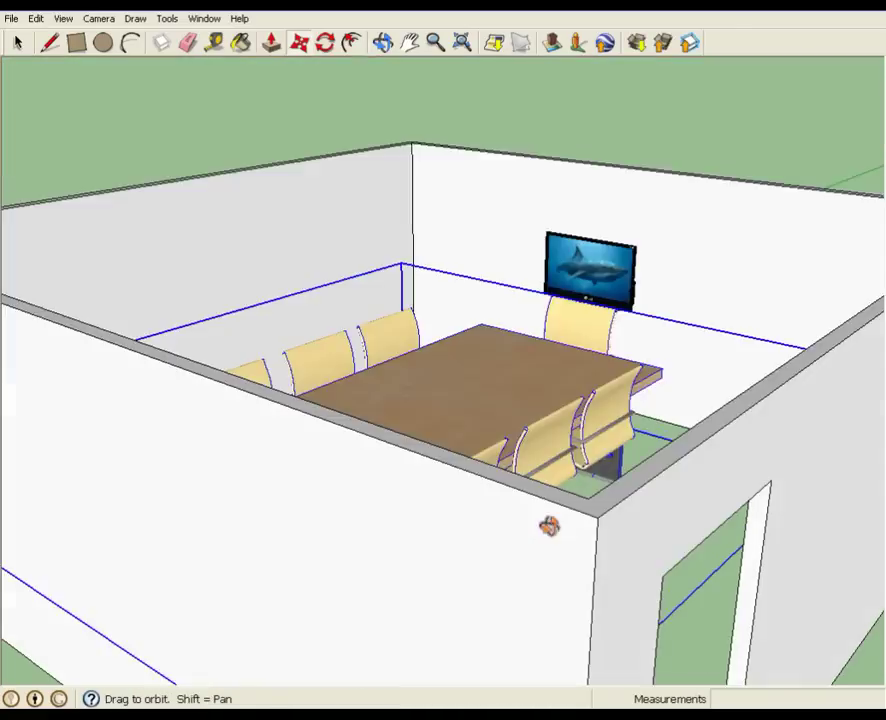
scroll(546, 356, "up", 3)
middle_click_drag(546, 356, 458, 412)
key("space")
Delete the chair at the table's TV-wall end from inside the table group
left_click(660, 135)
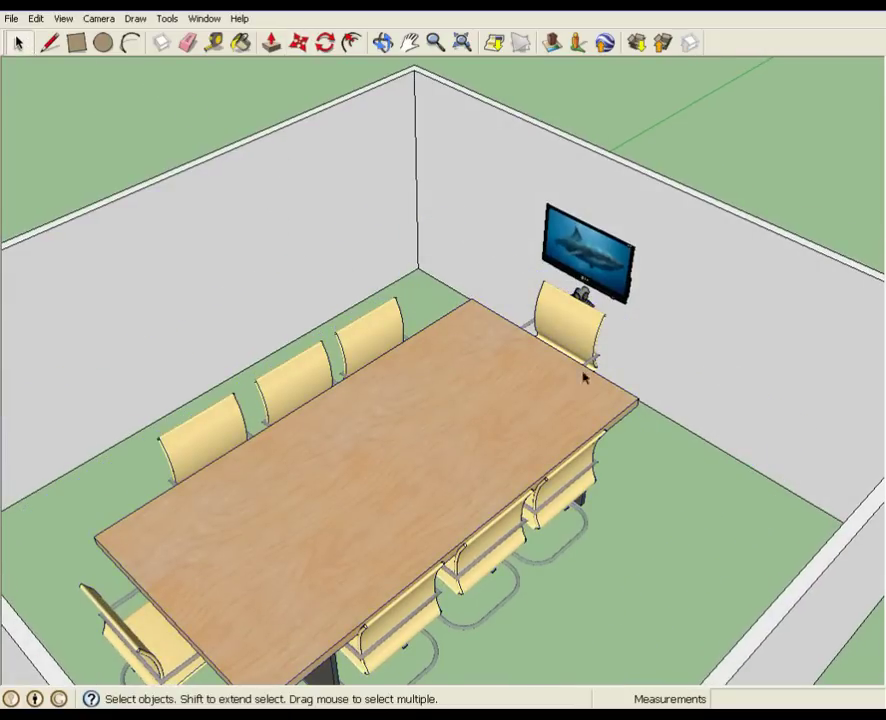
middle_click_drag(669, 474, 680, 397)
middle_click_drag(580, 368, 620, 385)
double_click(550, 340)
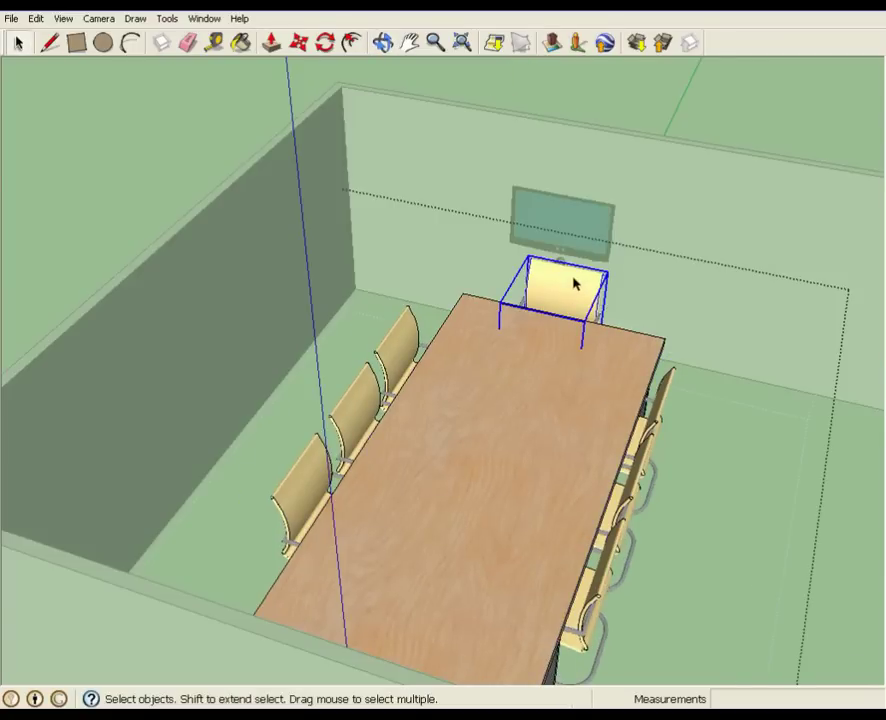
key("Delete")
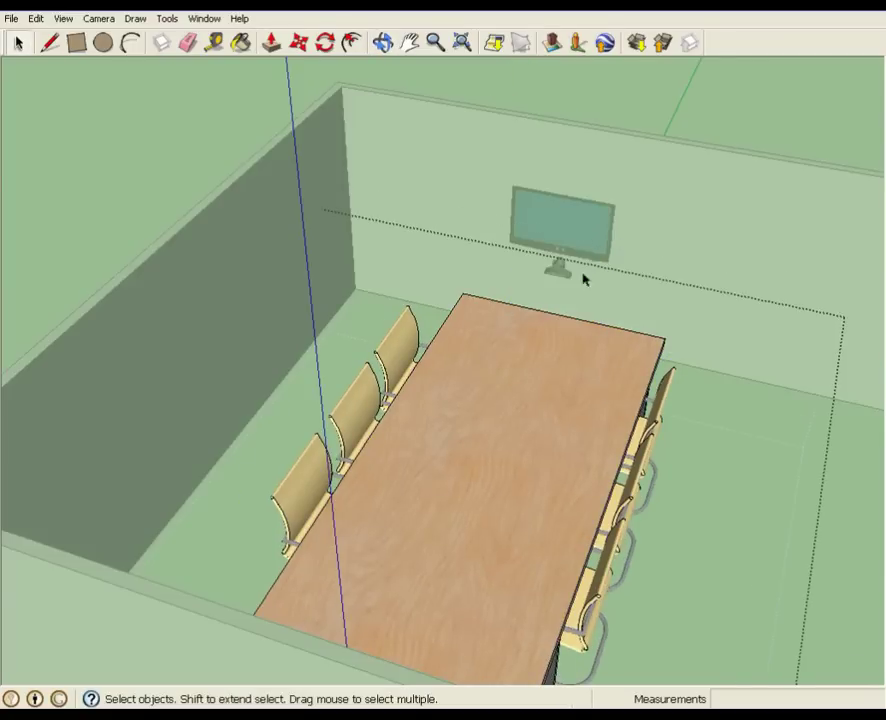
left_click(758, 244)
middle_click_drag(792, 388, 586, 367)
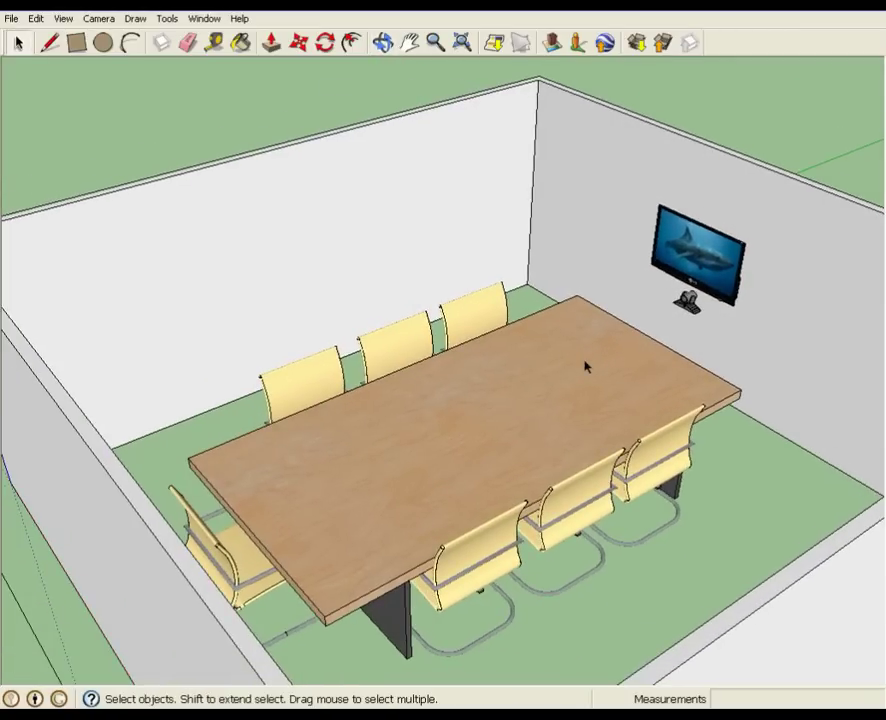
middle_click_drag(596, 442, 597, 506)
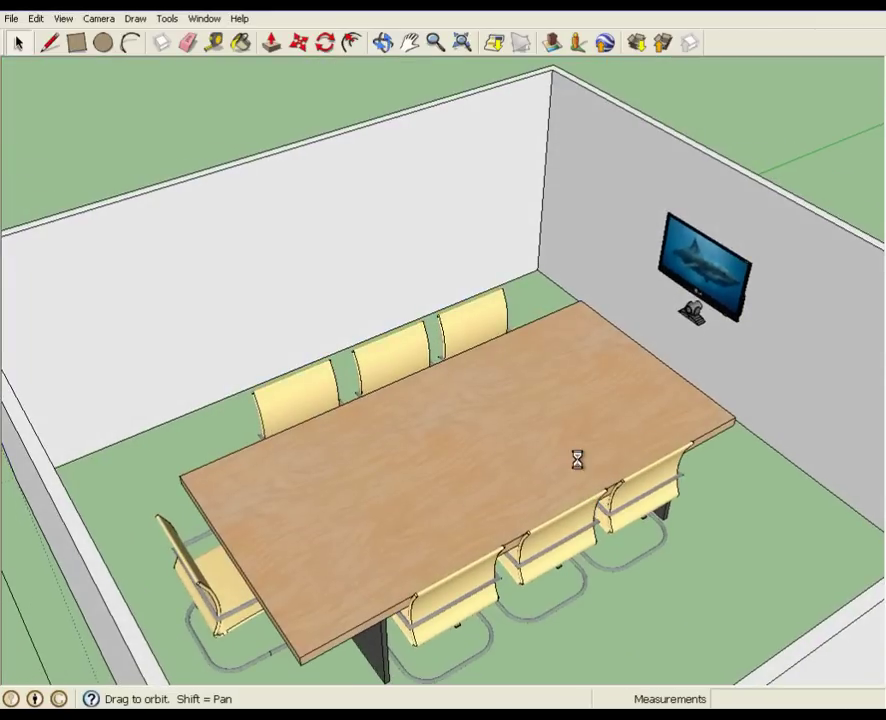
middle_click_drag(578, 459, 578, 459)
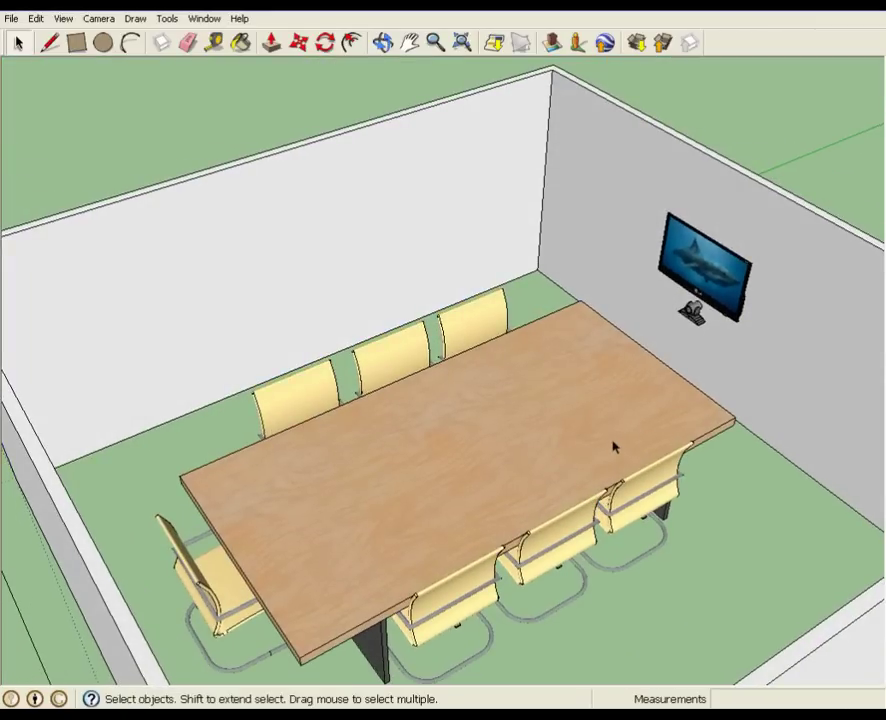